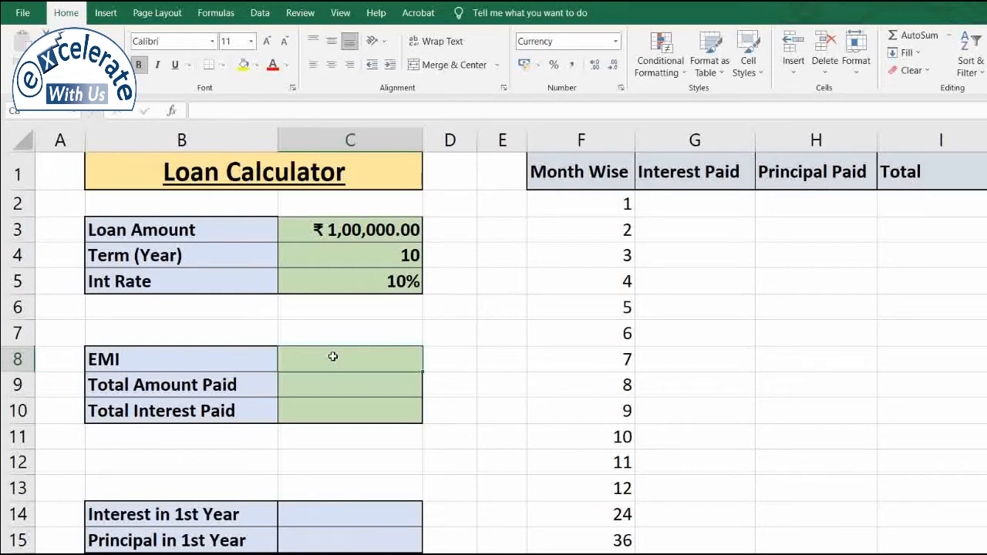
Calculate the monthly EMI in cell C8 with the formula =PMT(C5/12,C4*12,C3,,0), using end-of-period payments
type("=")
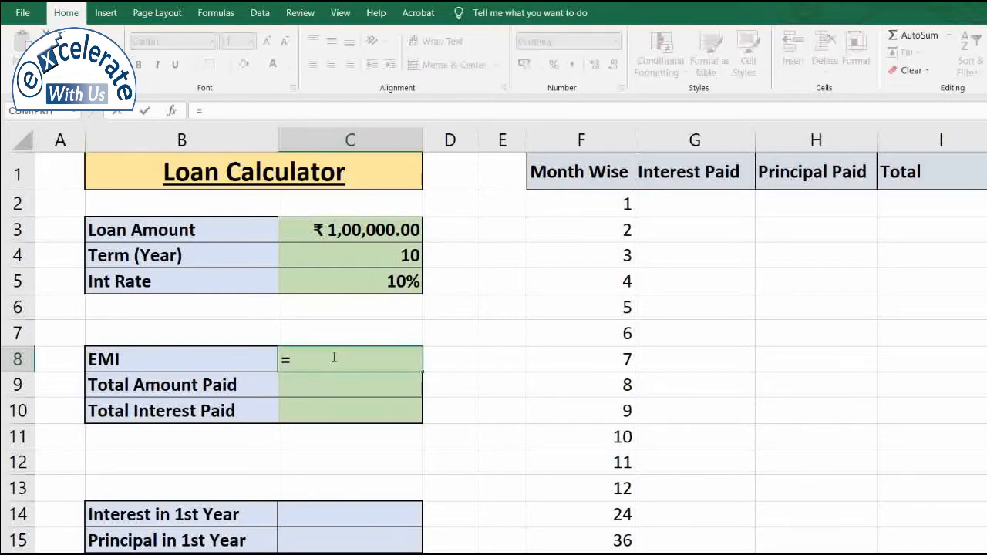
type("pmt")
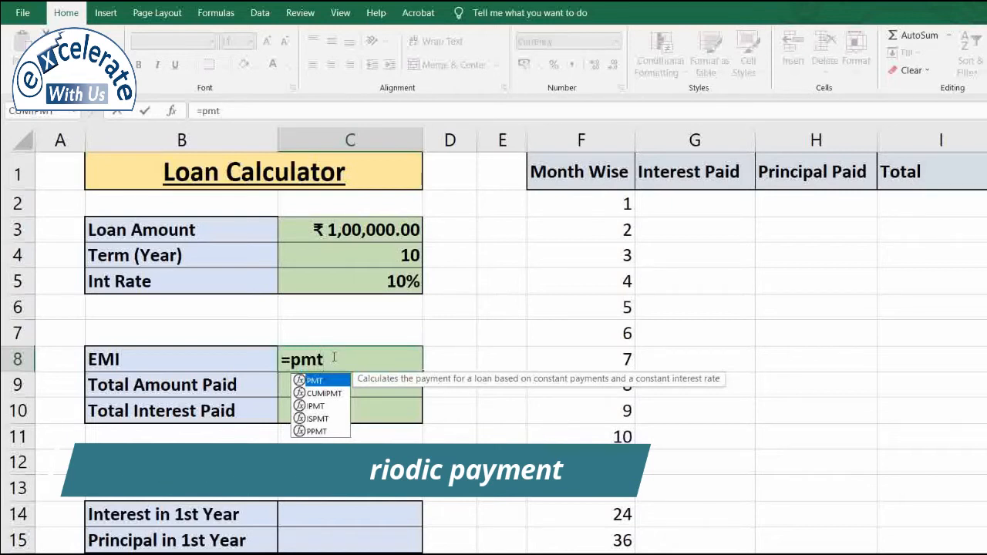
type("(")
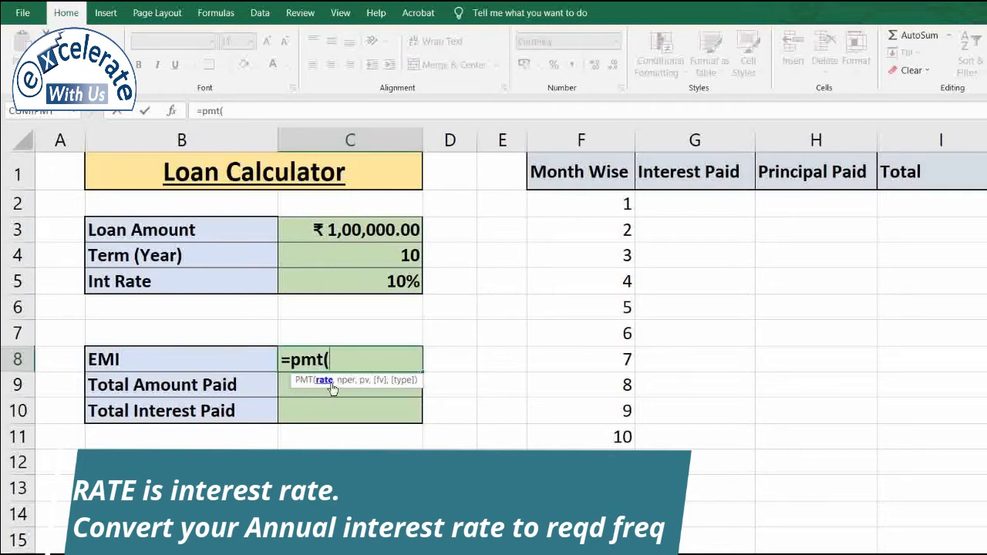
left_click(374, 282)
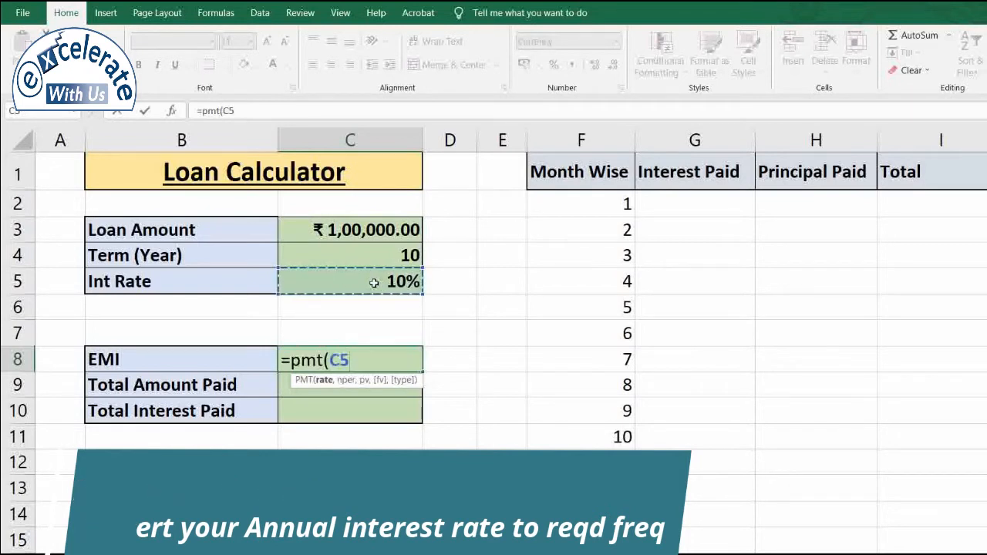
type("/12")
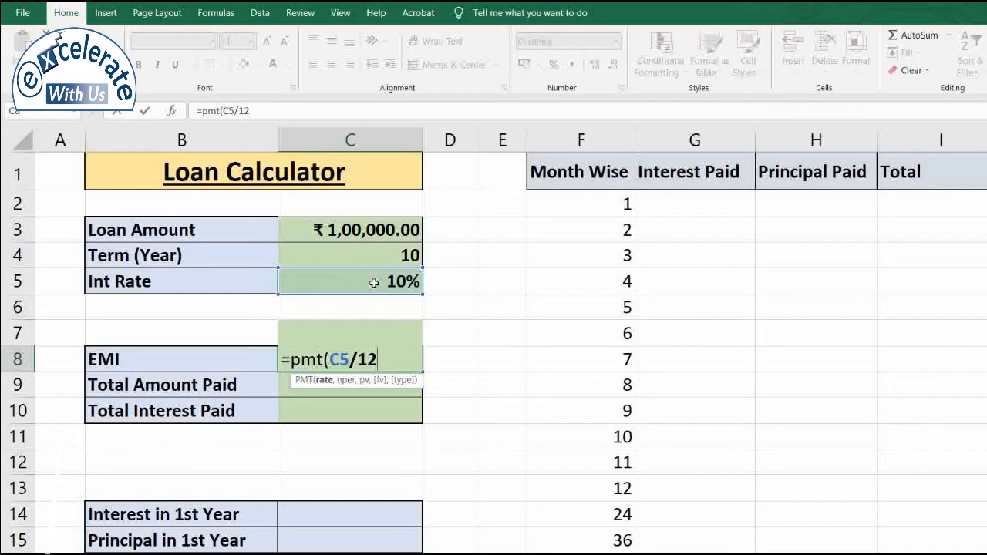
type(",")
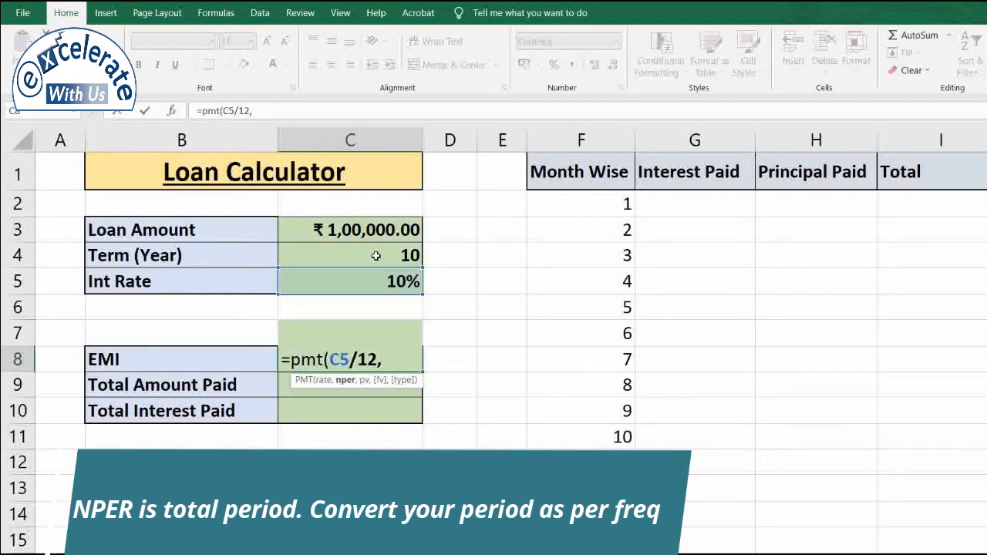
left_click(375, 256)
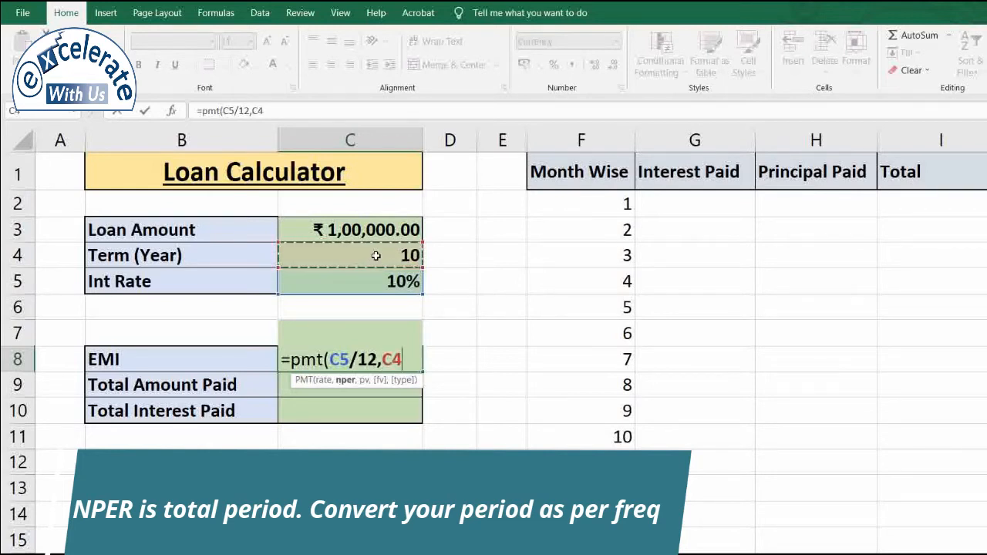
type("*12")
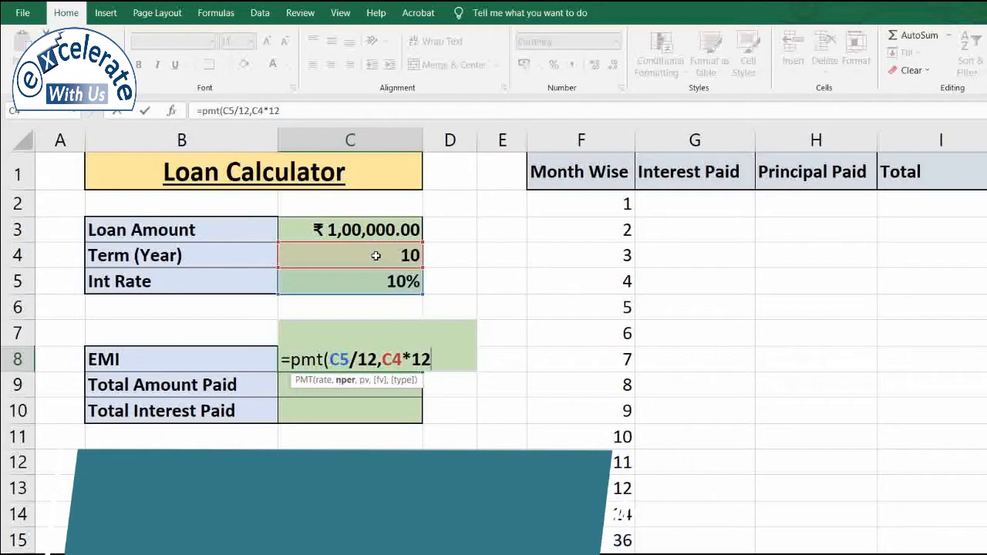
type(",")
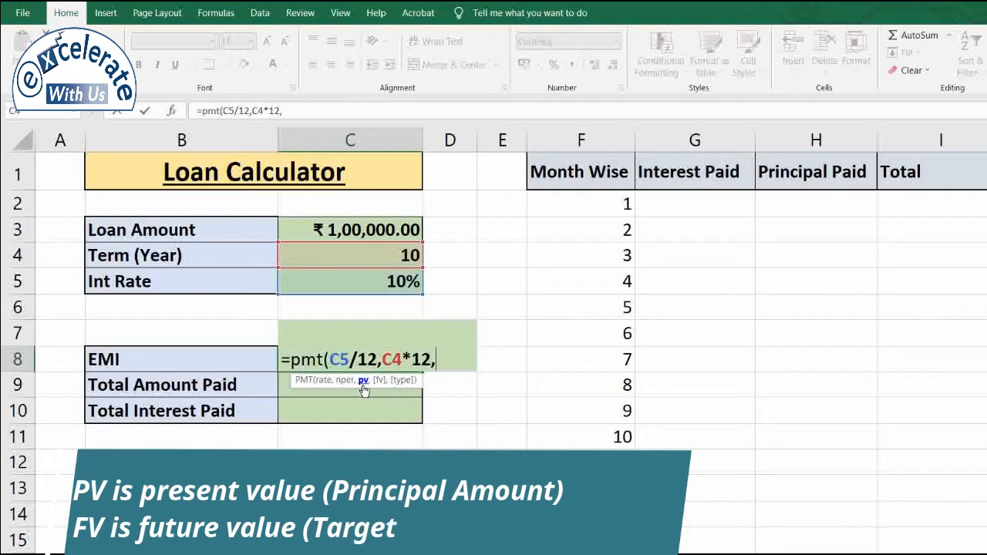
left_click(370, 230)
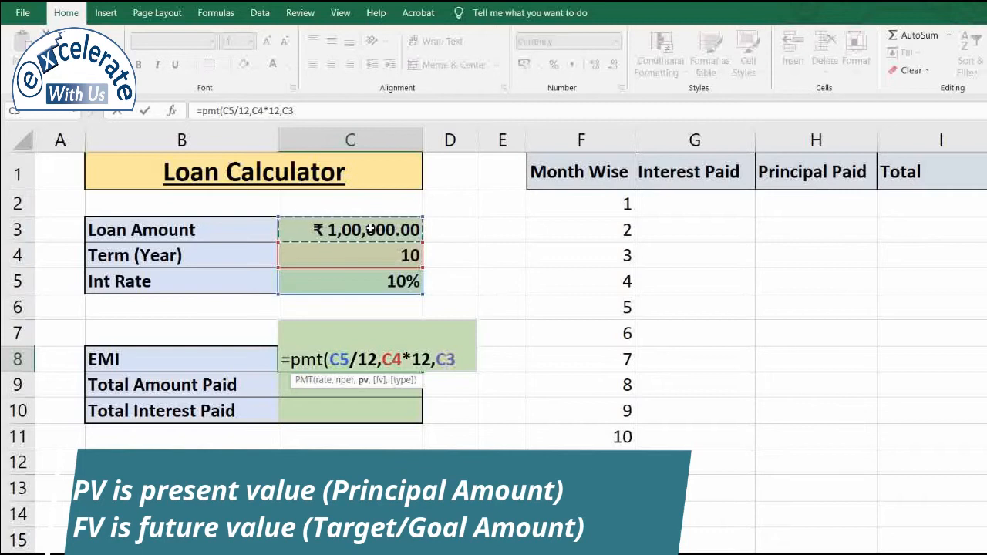
type(",")
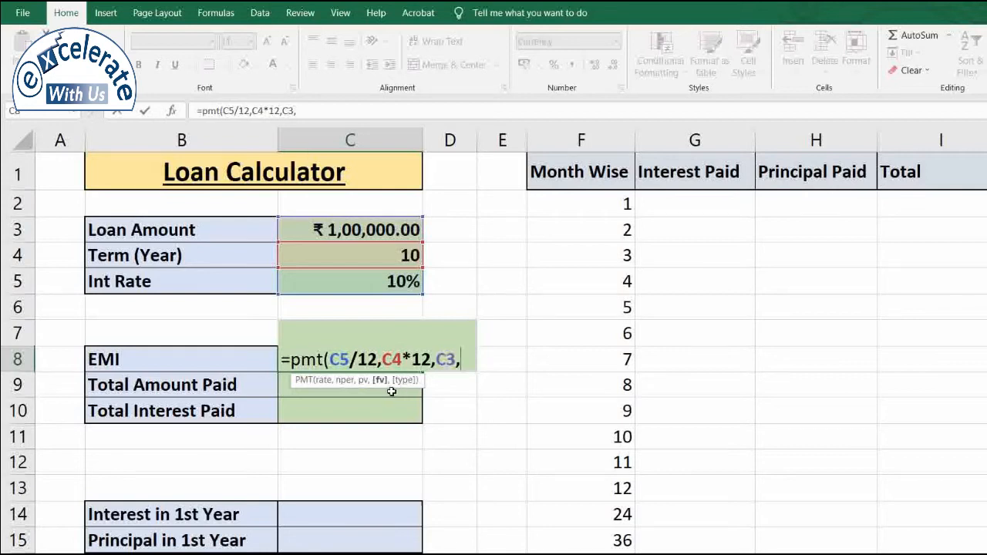
type(",")
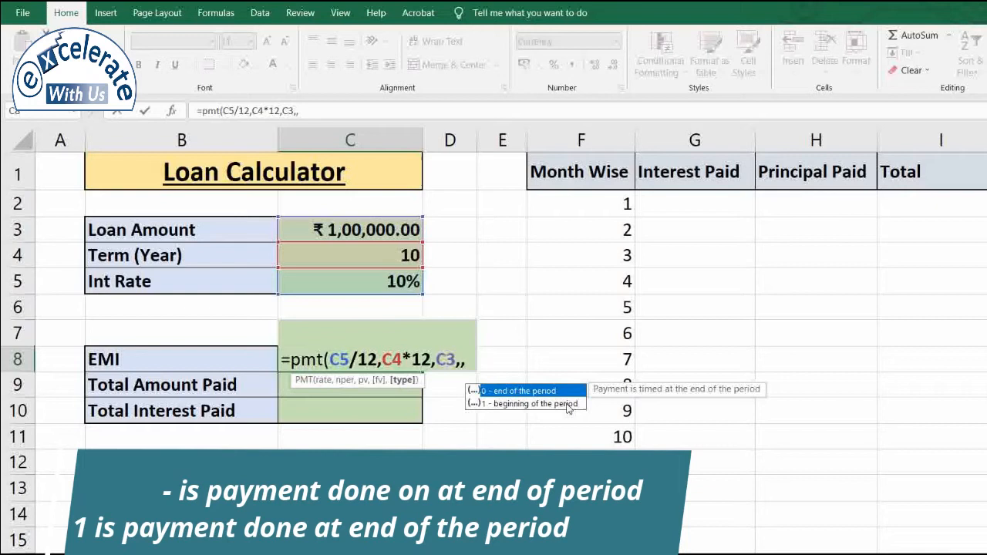
type("0")
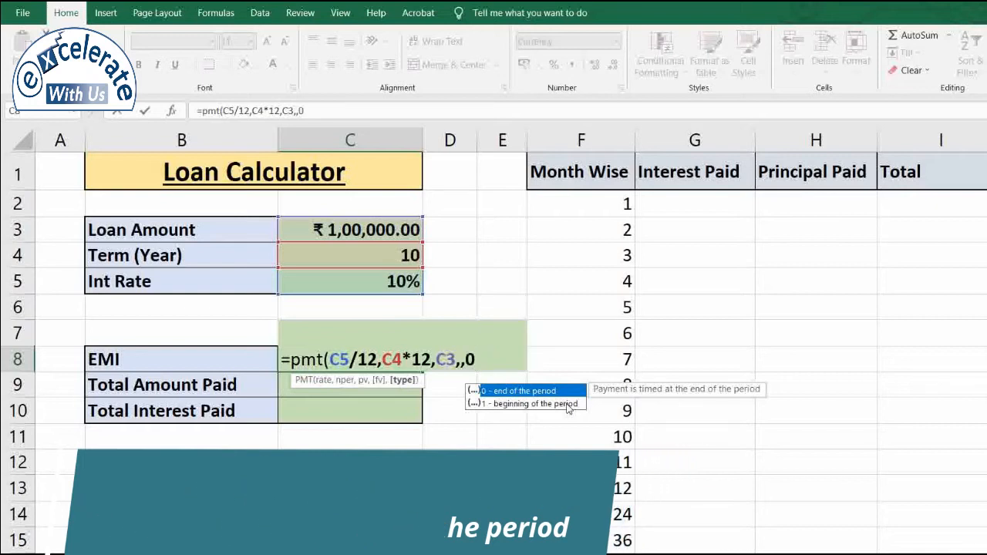
type(")")
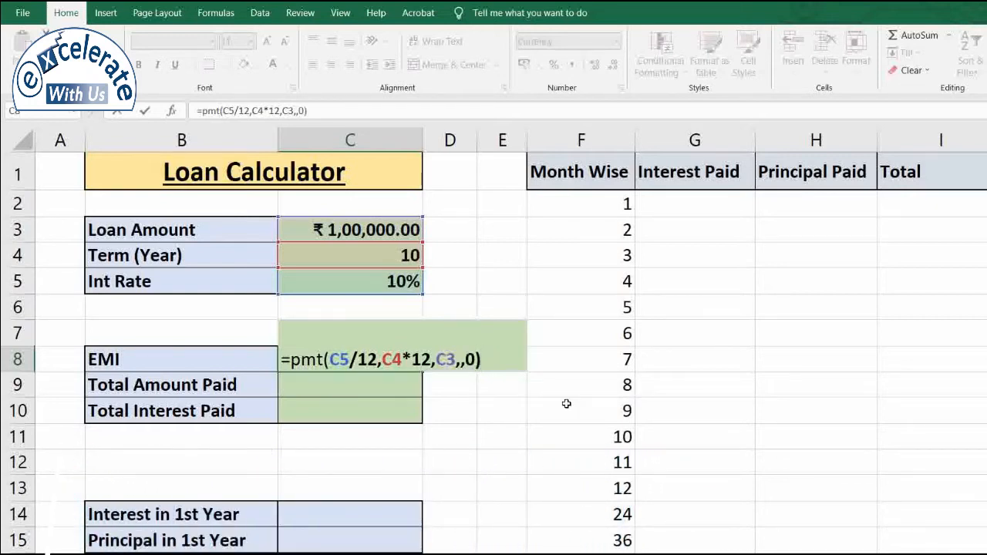
key("Return")
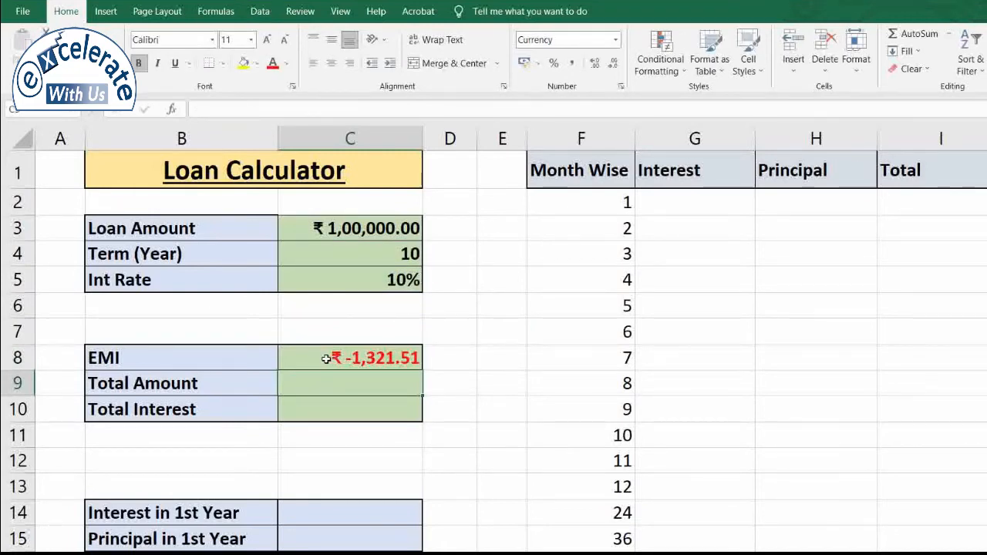
Edit the EMI formula in C8 to negate the loan amount and drop the optional arguments, giving =PMT(C5/12,C4*12,-C3)
left_click(326, 359)
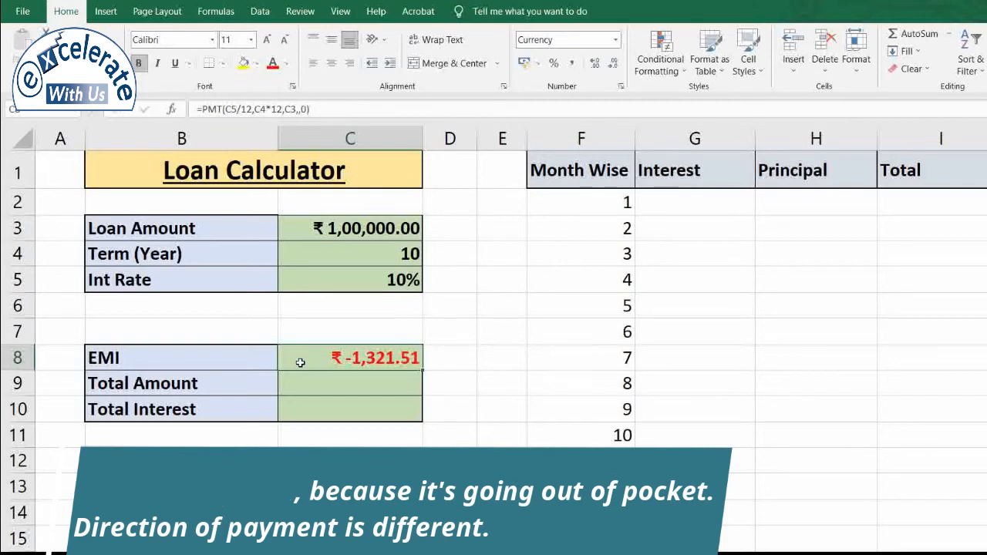
left_click(335, 226)
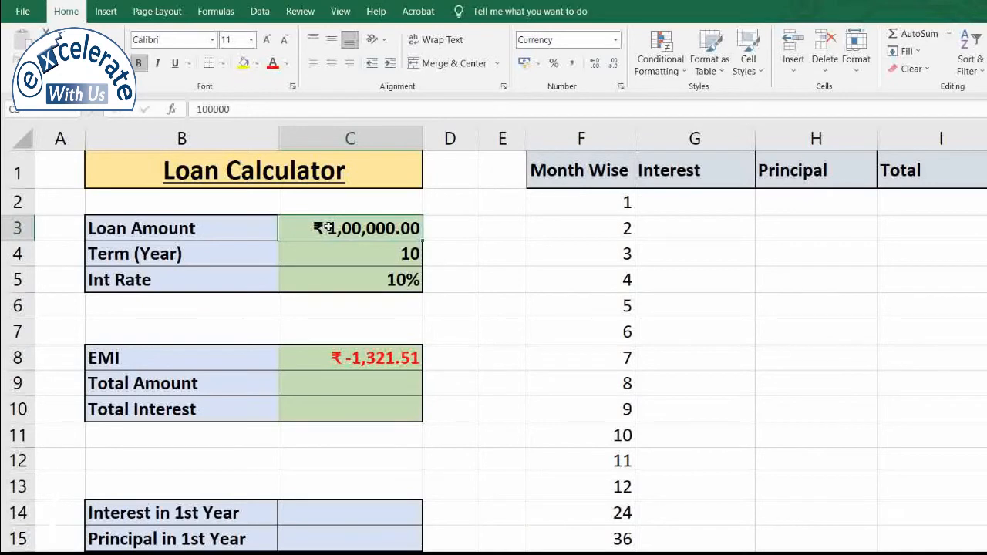
double_click(312, 360)
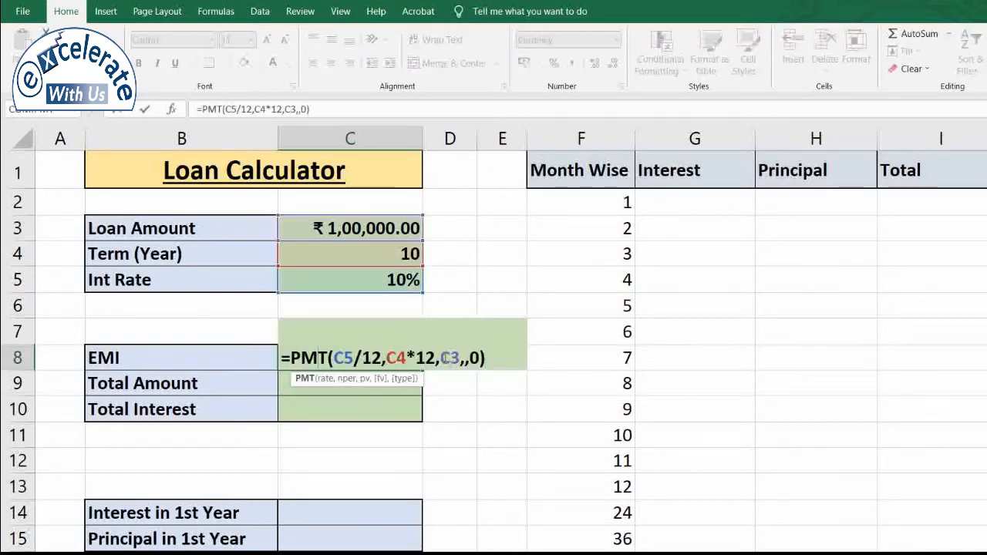
left_click(442, 358)
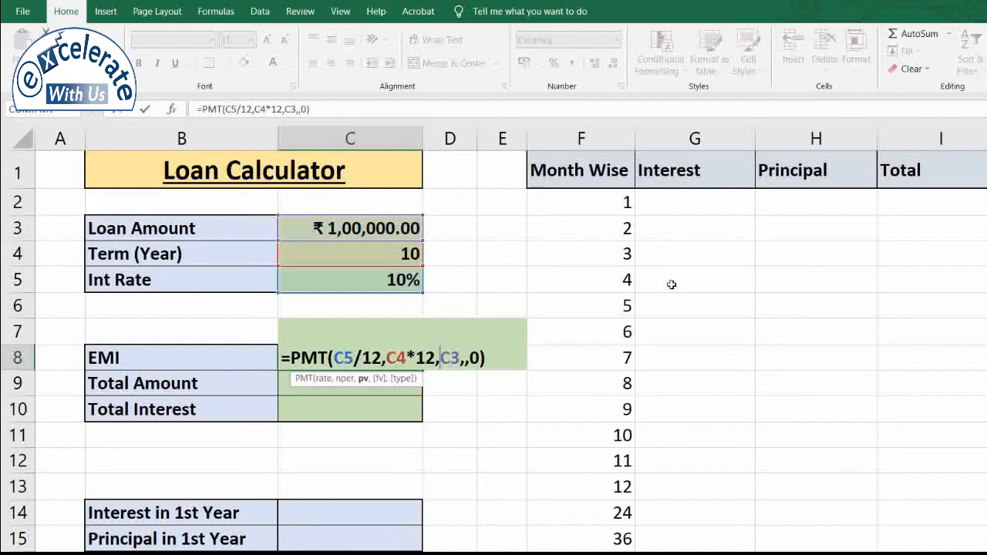
type("-")
key("Right")
key("Right")
key("Right")
key("Right")
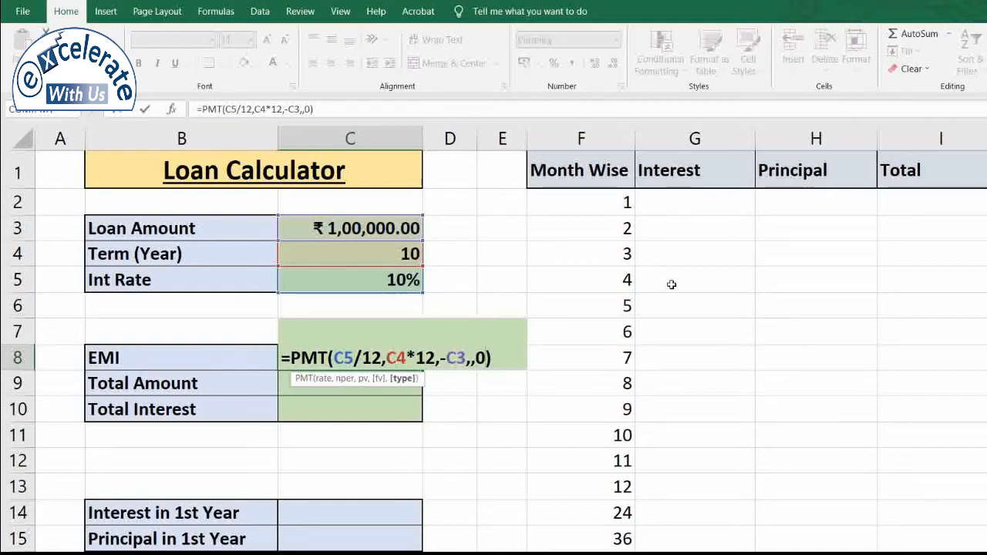
key("BackSpace")
key("BackSpace")
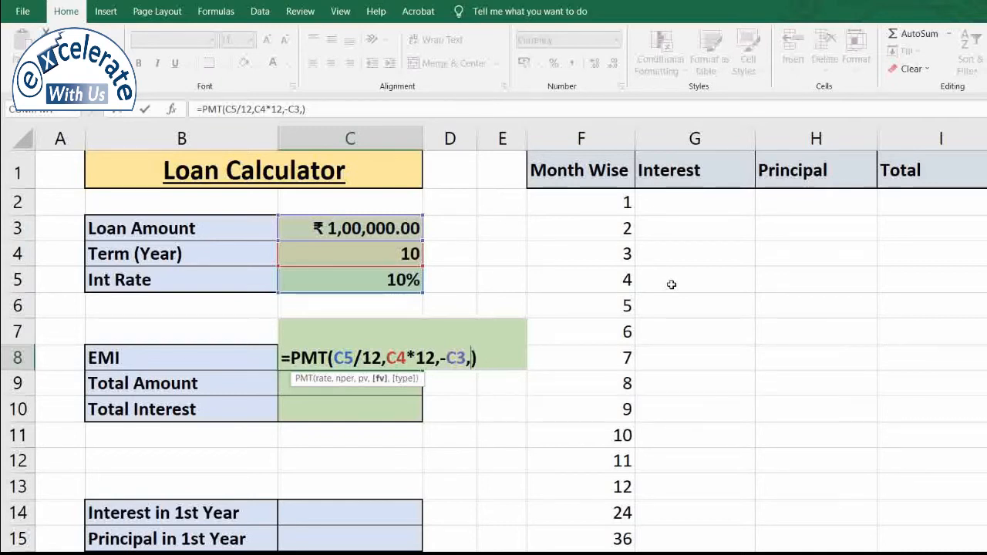
key("BackSpace")
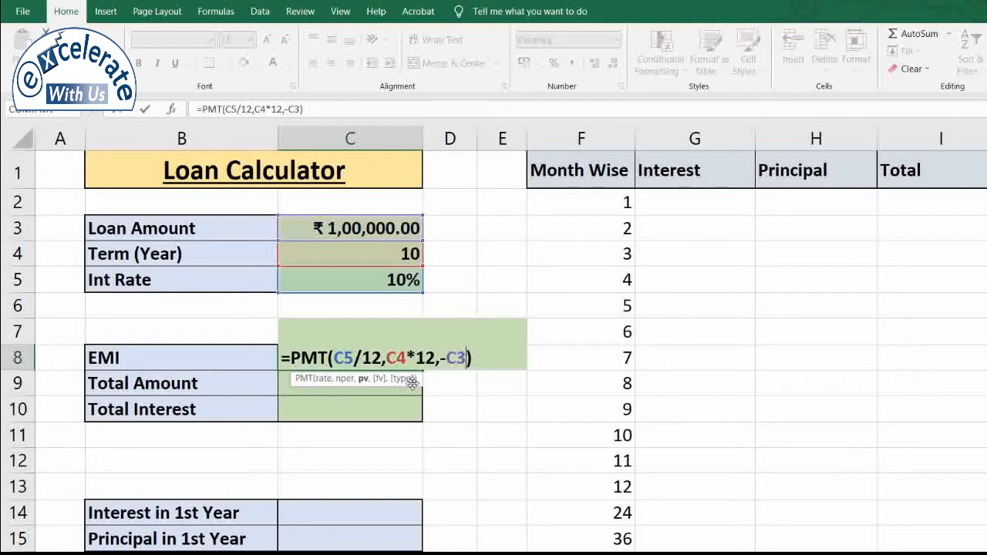
key("Return")
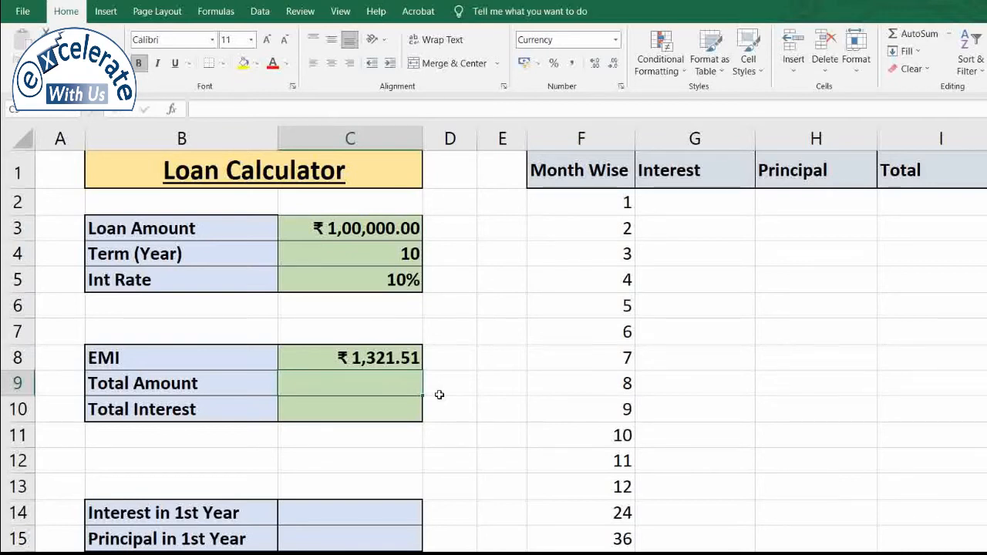
Calculate the total amount paid in C9 by multiplying the EMI by the number of months, with =C8*(C4*12)
type("=")
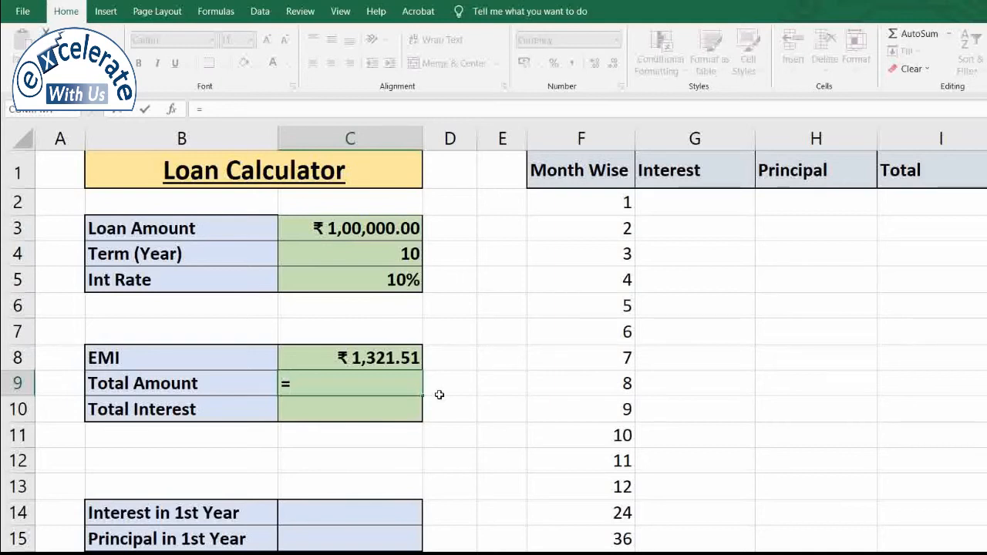
left_click(324, 358)
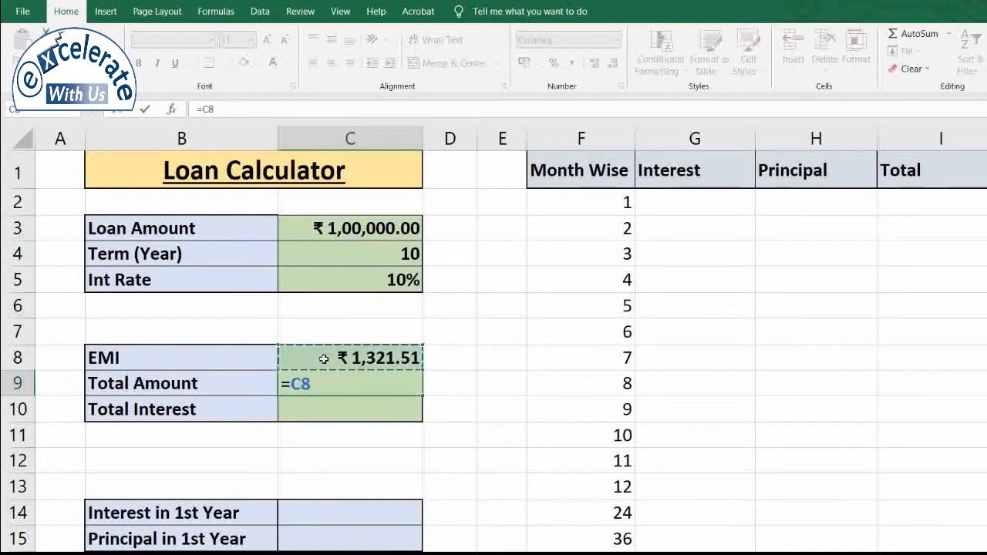
type("*")
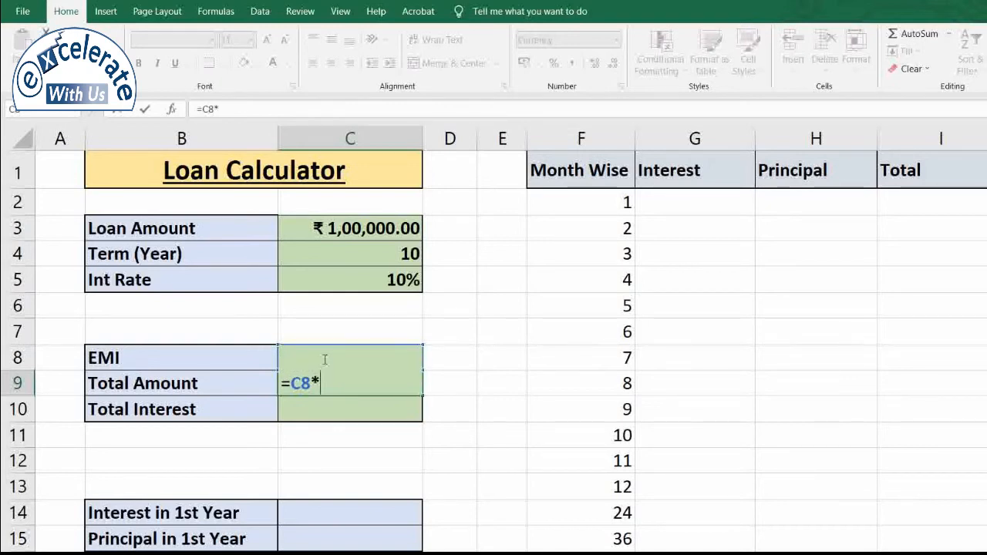
type("(")
left_click(357, 252)
type("*1")
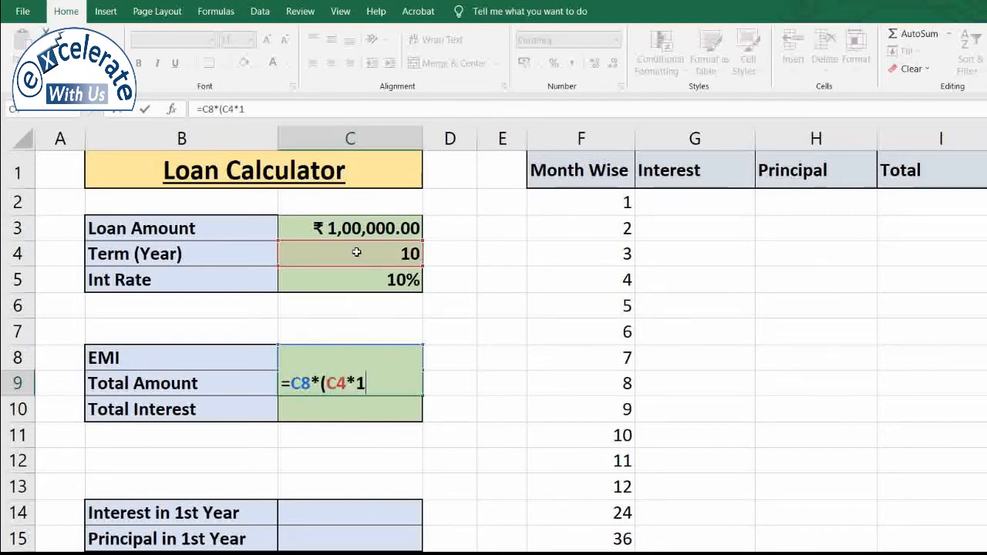
type("2)")
key("Return")
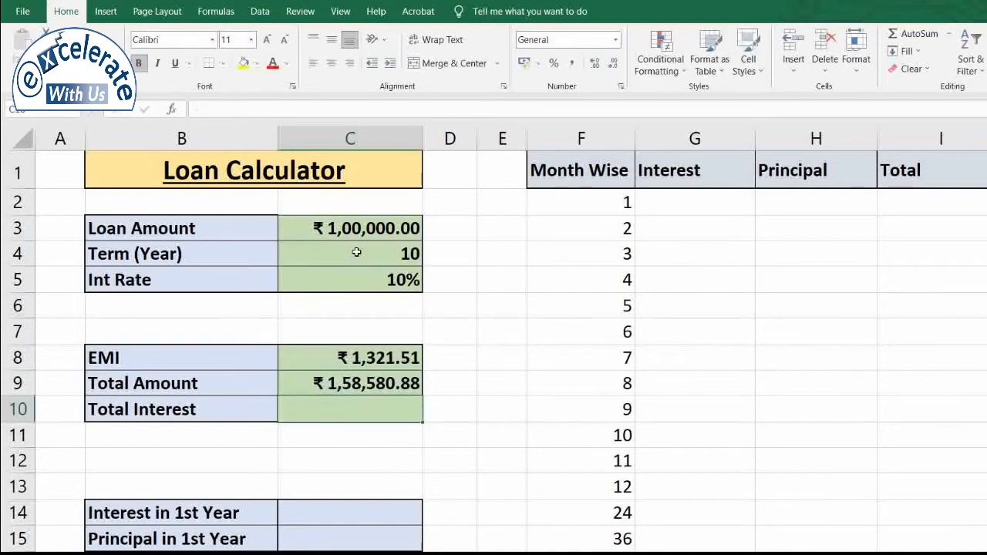
key("Down")
key("Up")
key("Up")
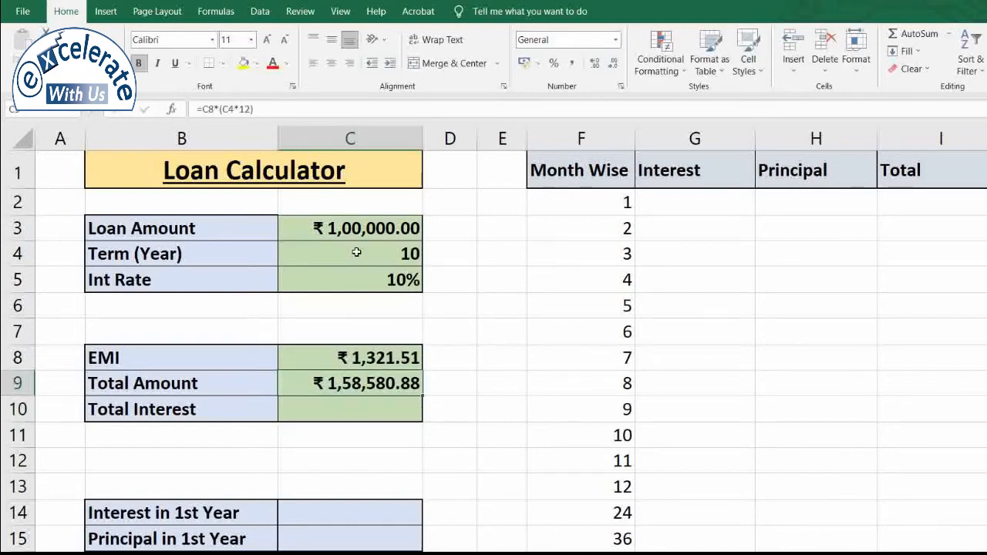
Calculate the total interest paid in C10 by subtracting the loan amount from the total amount, with =C9-C3
key("Down")
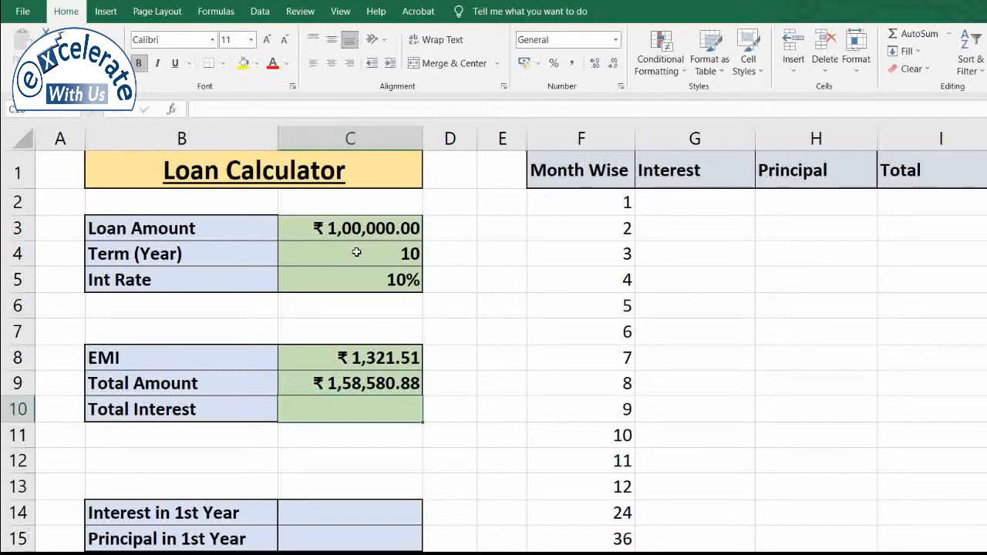
type("=")
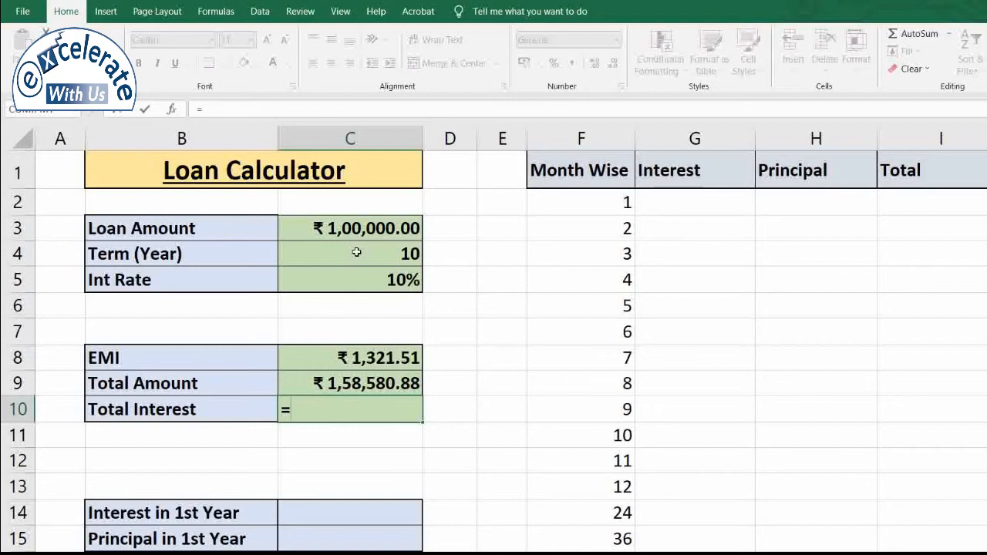
left_click(330, 380)
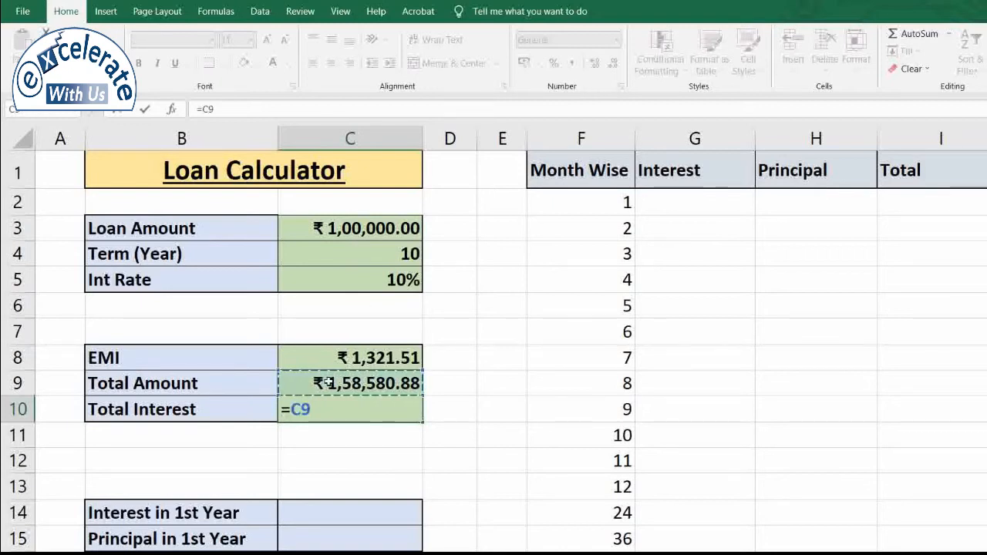
type("-")
left_click(317, 228)
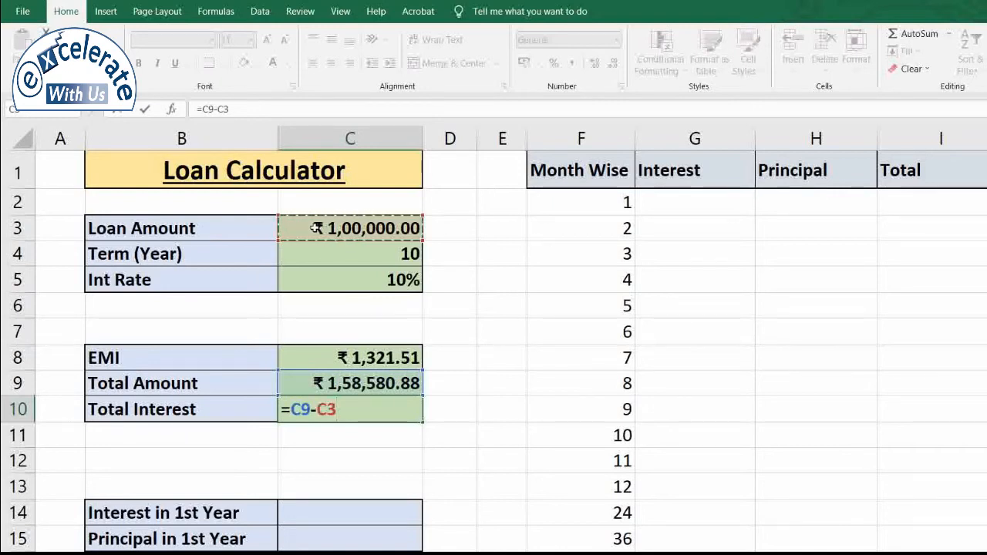
key("Return")
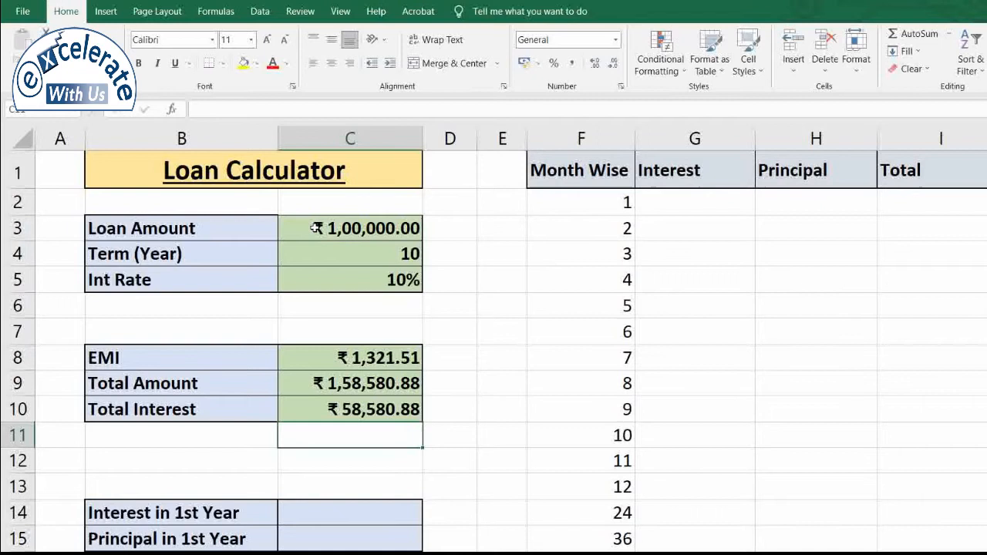
key("Up")
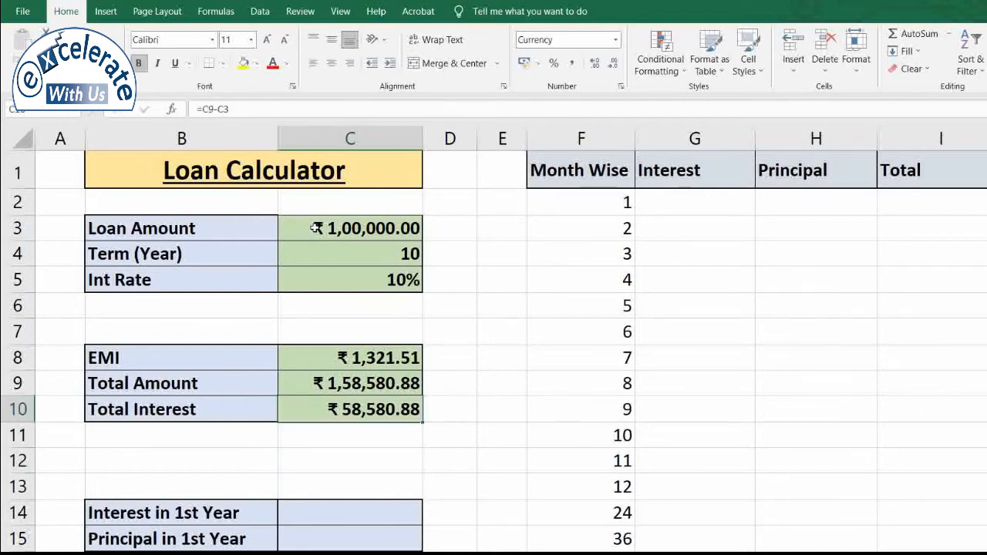
Set the loan amount in C3 to 500000 to test the calculator with a larger loan
left_click(326, 353)
left_click(318, 229)
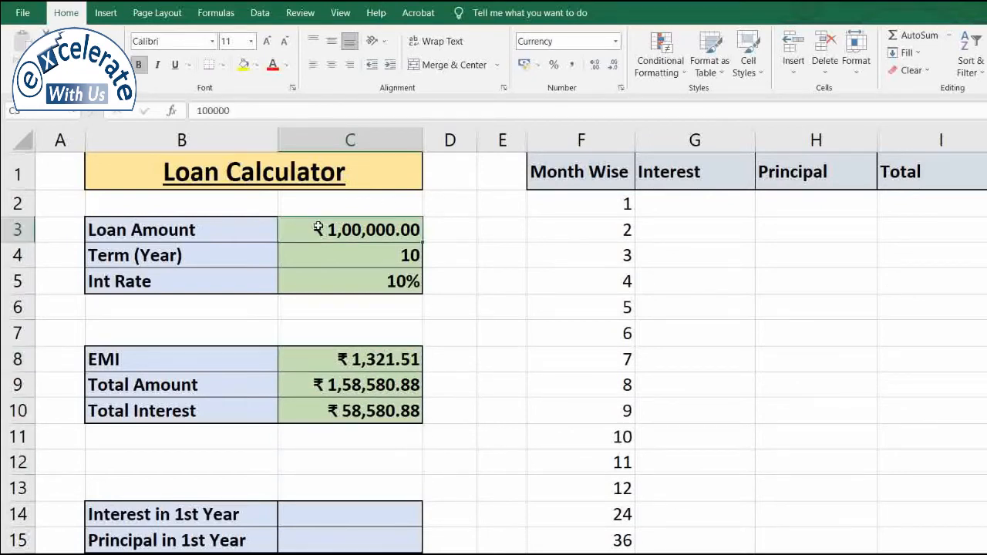
type("500000")
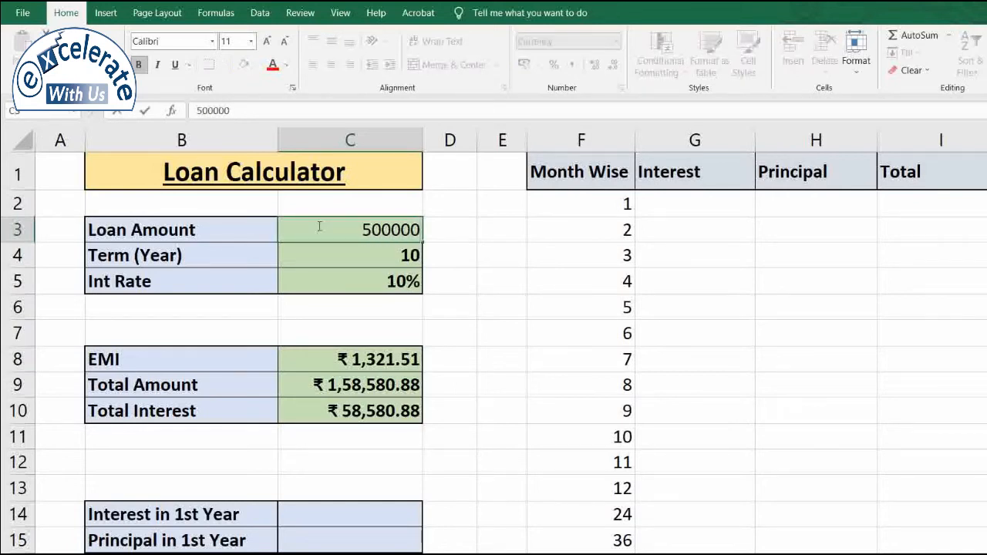
key("Return")
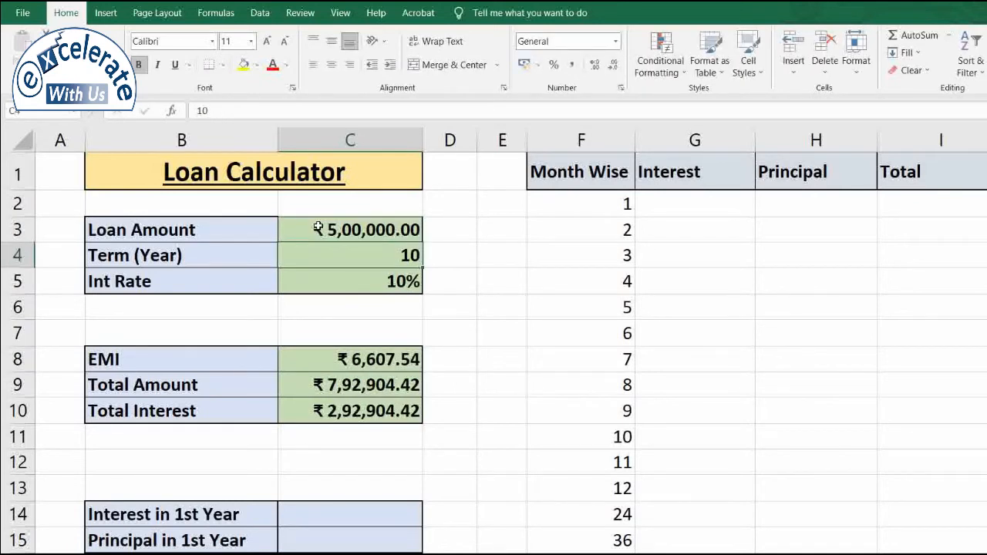
left_click(384, 360)
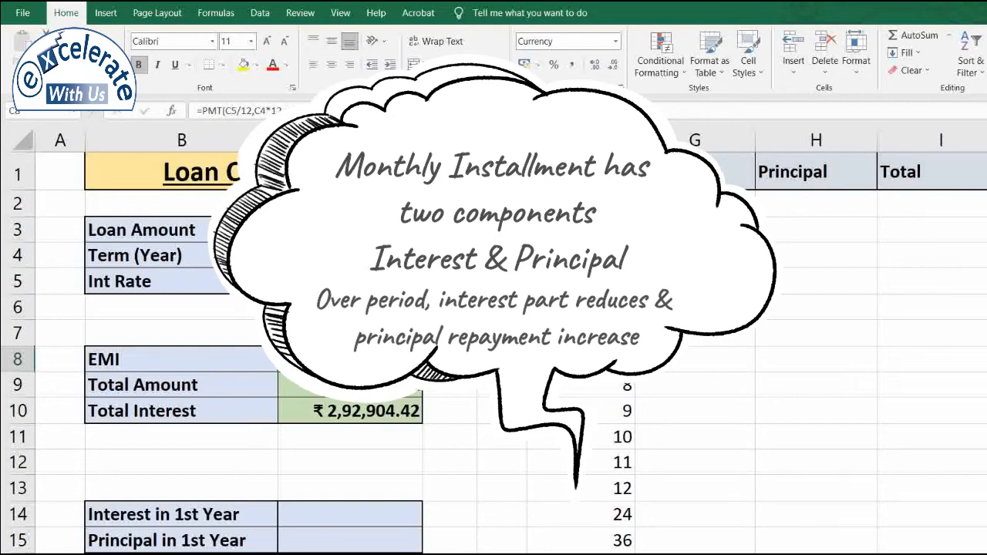
left_click(695, 204)
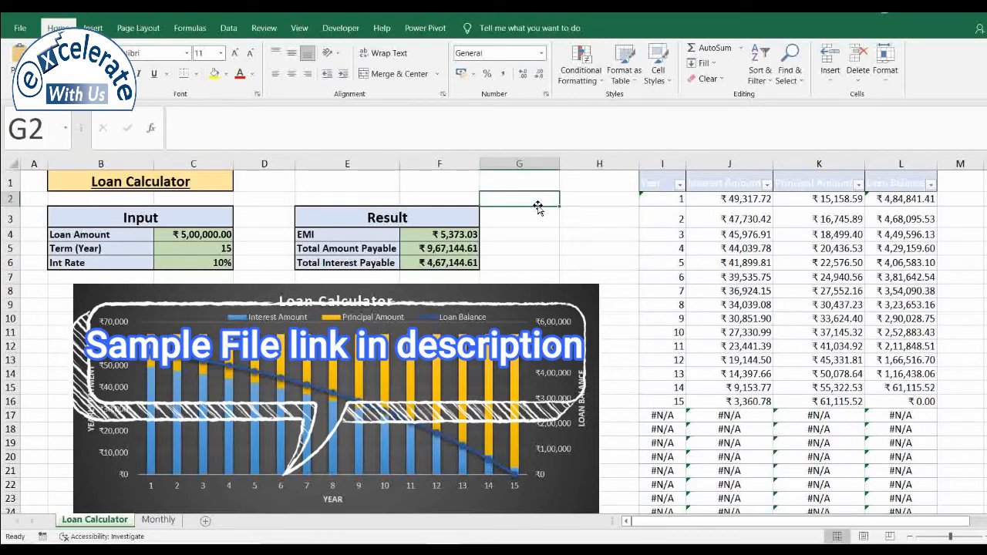
In the sample loan workbook with the chart, set the loan amount in C4 to 1000000 and the term in C5 to 10 years
left_click(210, 234)
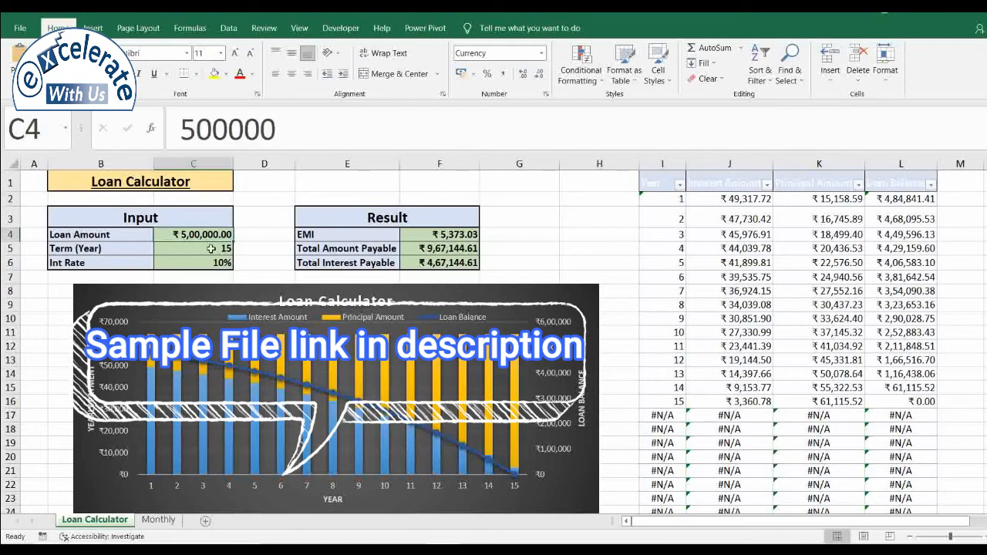
left_click(214, 249)
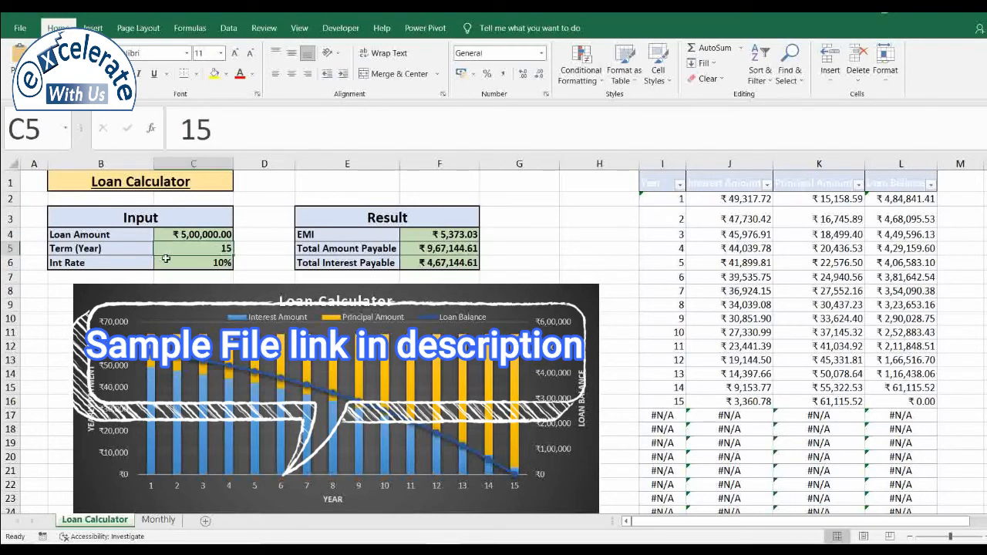
left_click(189, 263)
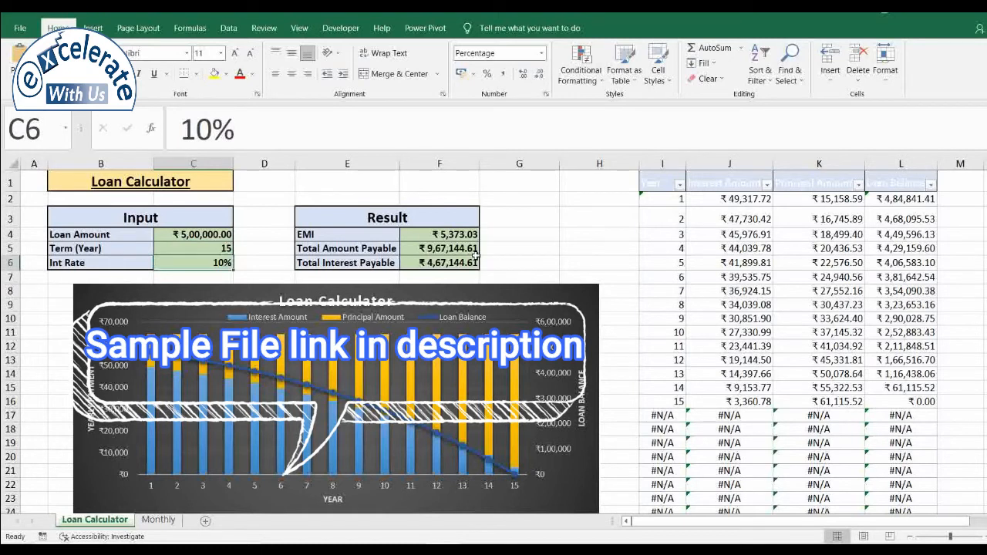
left_click(229, 234)
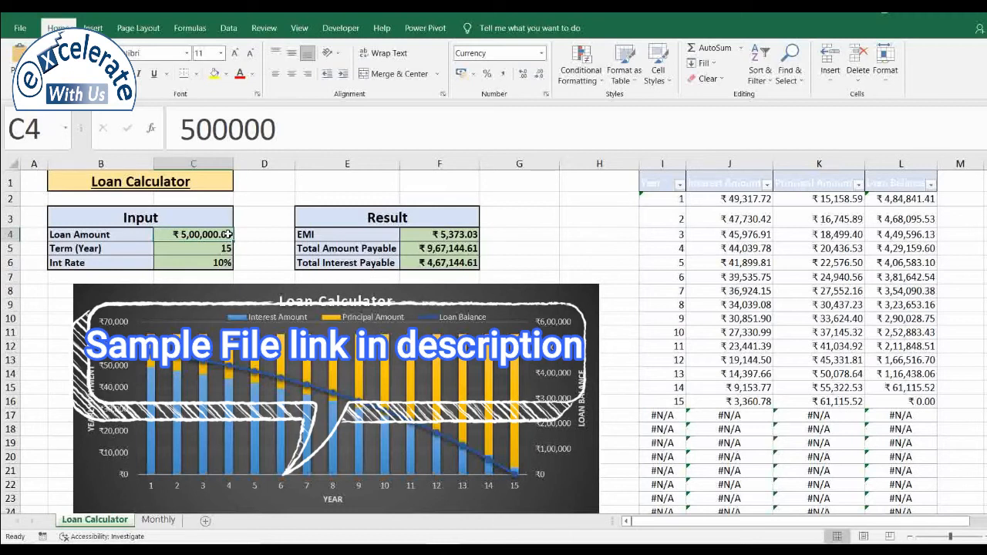
type("100000")
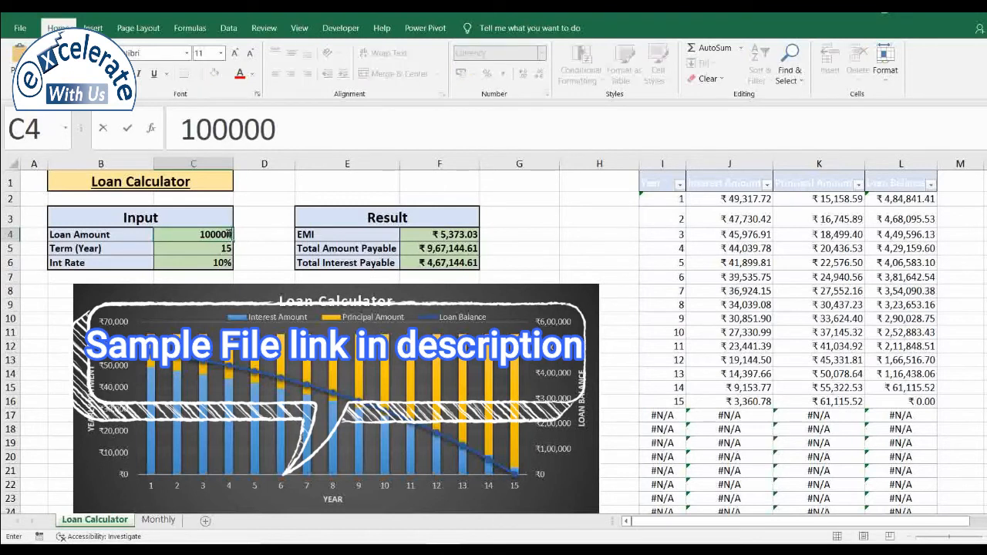
type("0")
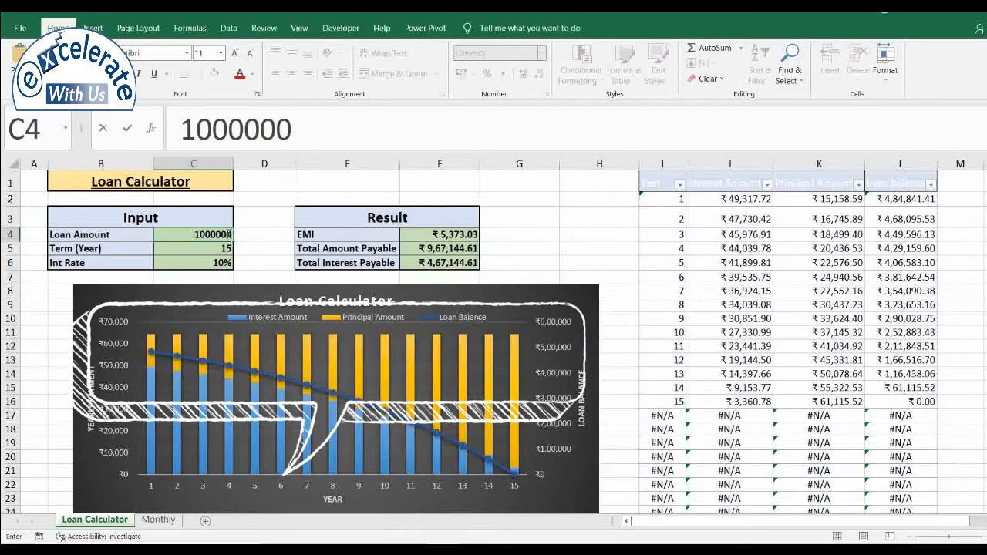
key("Return")
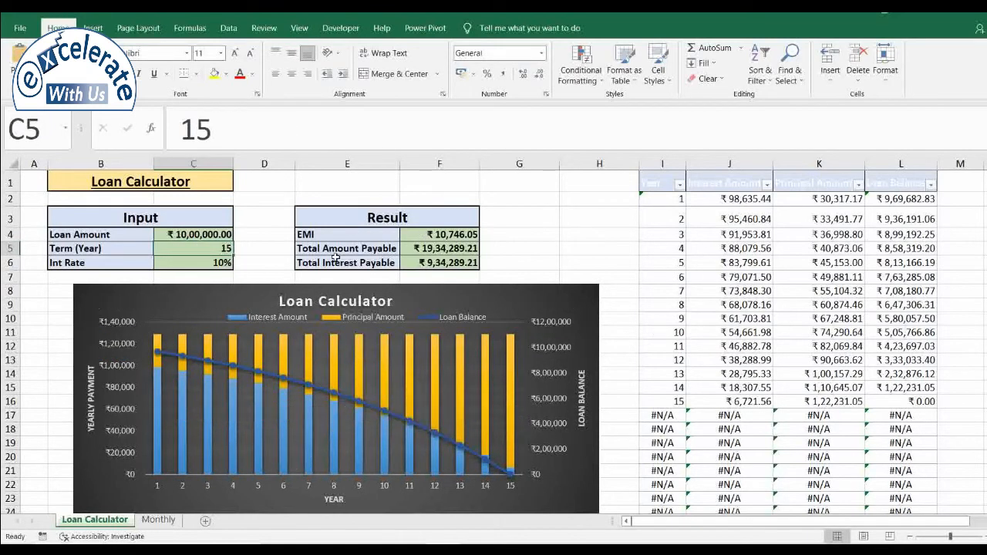
type("10")
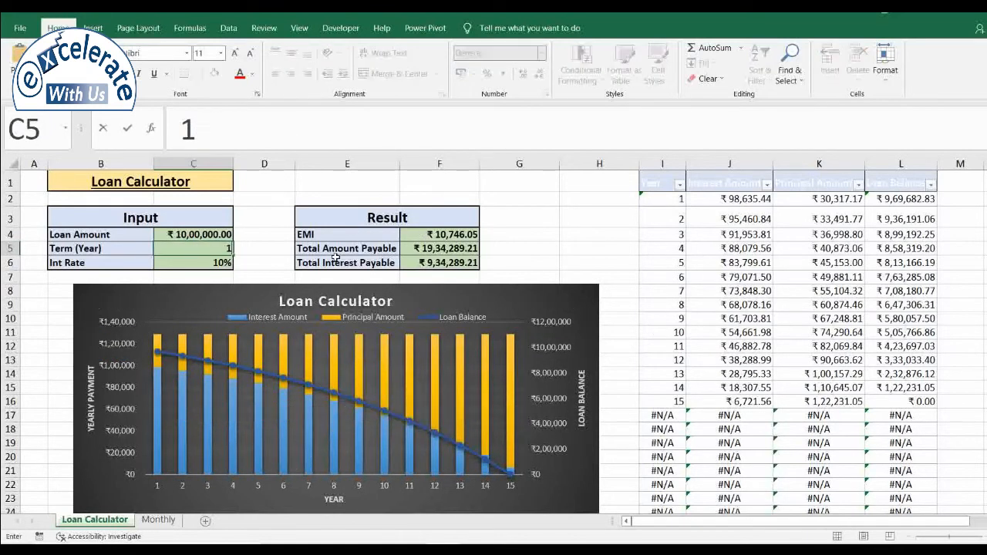
key("Return")
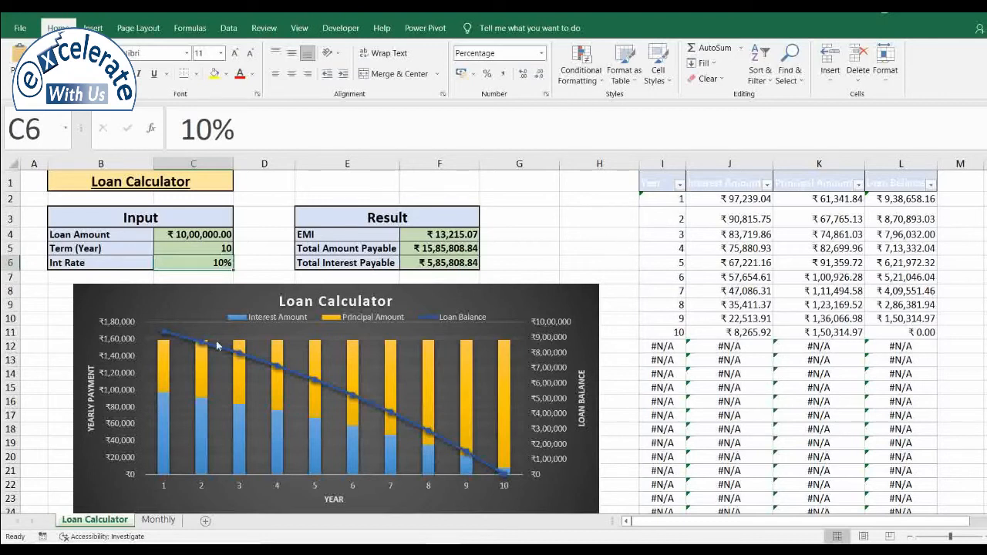
On the Monthly sheet, widen the interest column slightly and examine the first month's payment and ending balance formulas
left_click(159, 519)
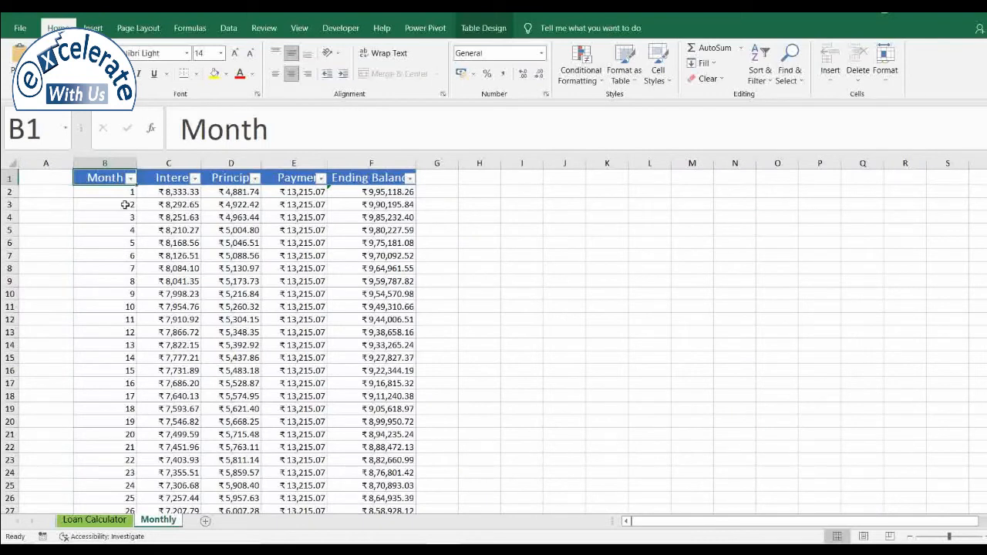
left_click_drag(202, 164, 213, 164)
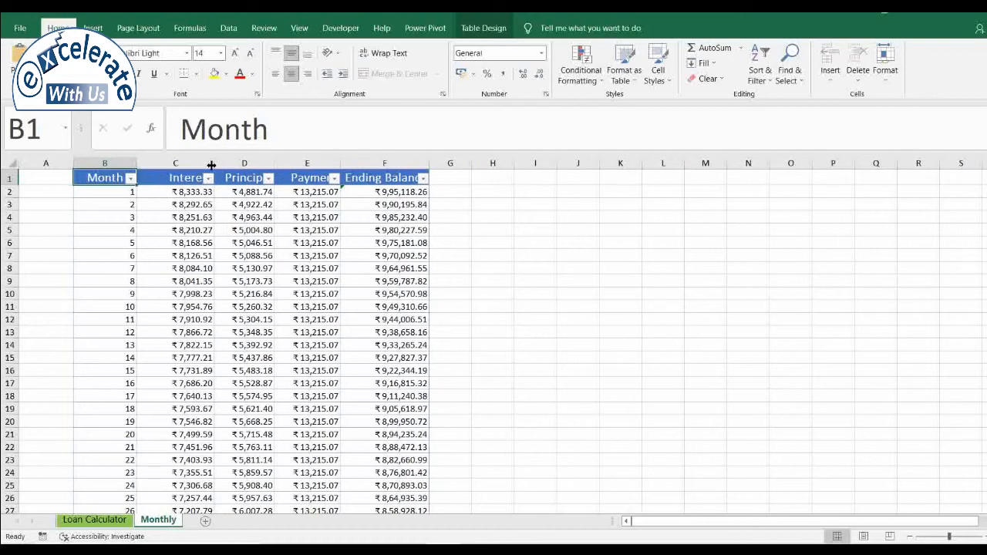
left_click(304, 180)
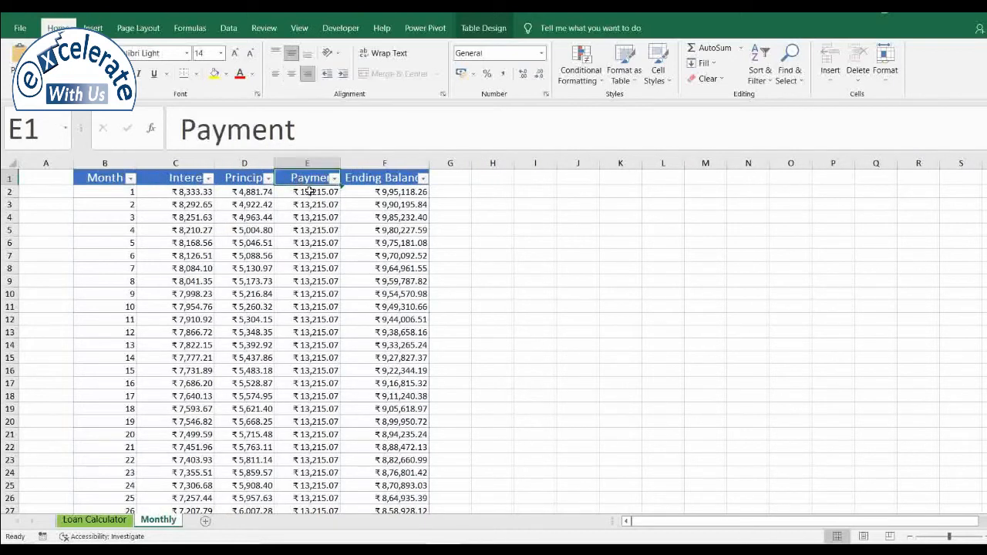
left_click(308, 191)
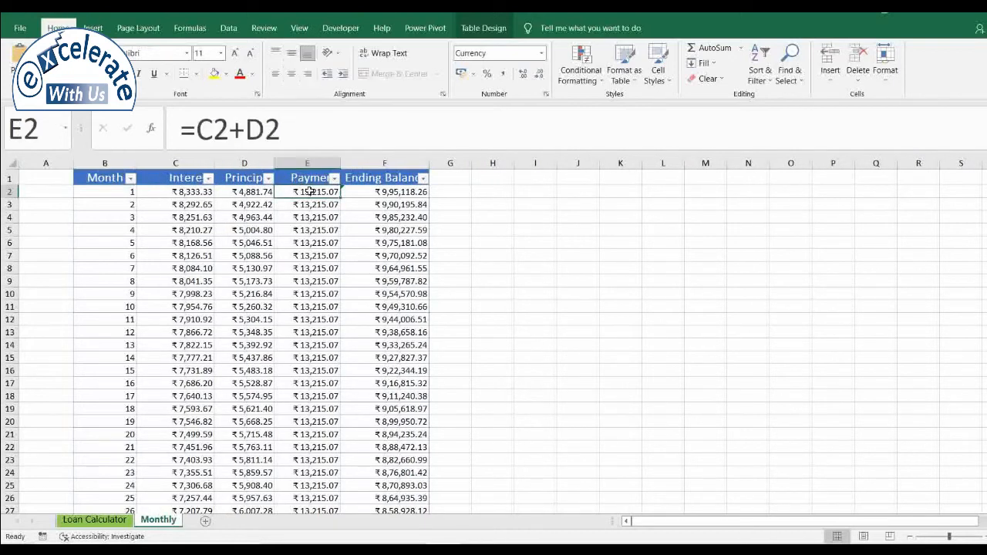
left_click(404, 191)
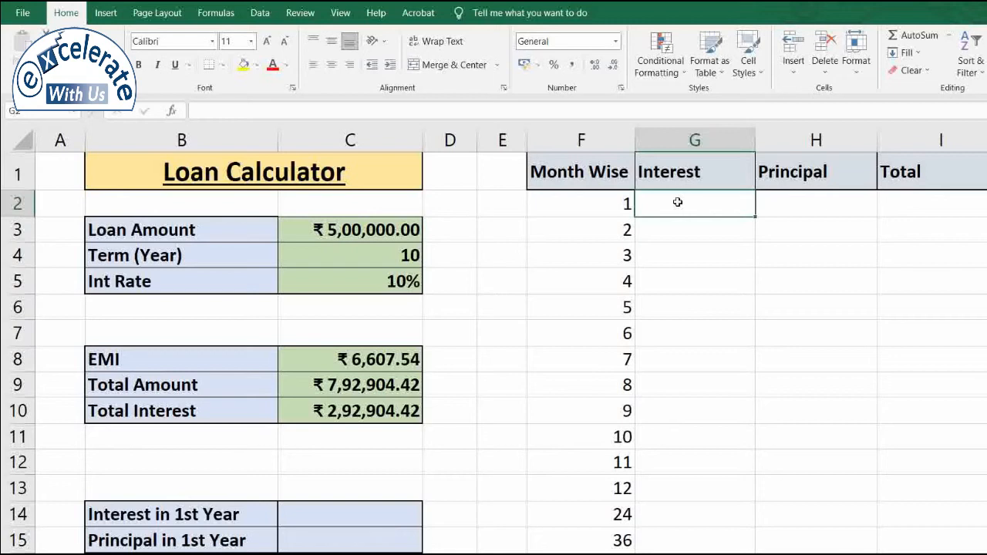
In the original calculator workbook, calculate the first month's interest in G2 with the formula =IPMT(C5/12,F2,C4*12,-C3)
type("=")
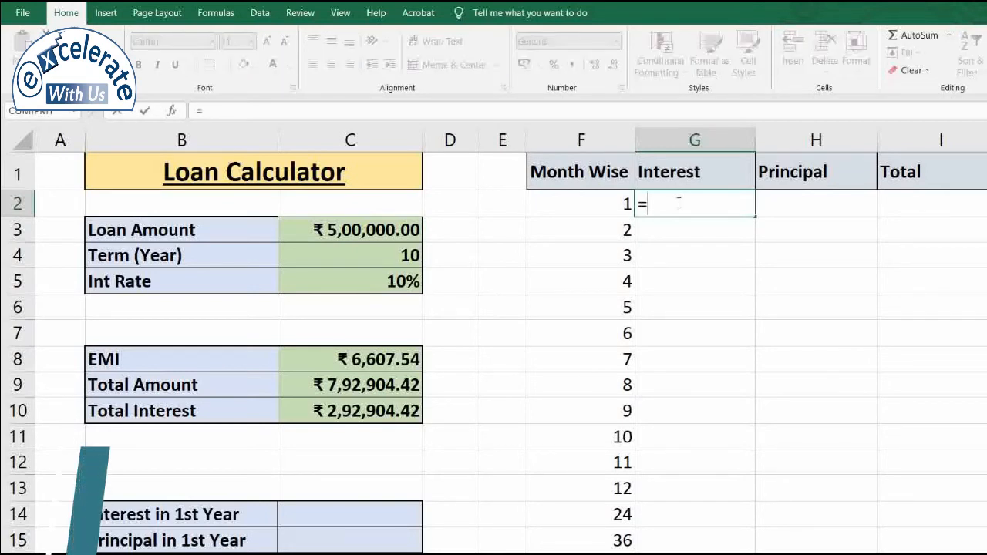
type("ipmt")
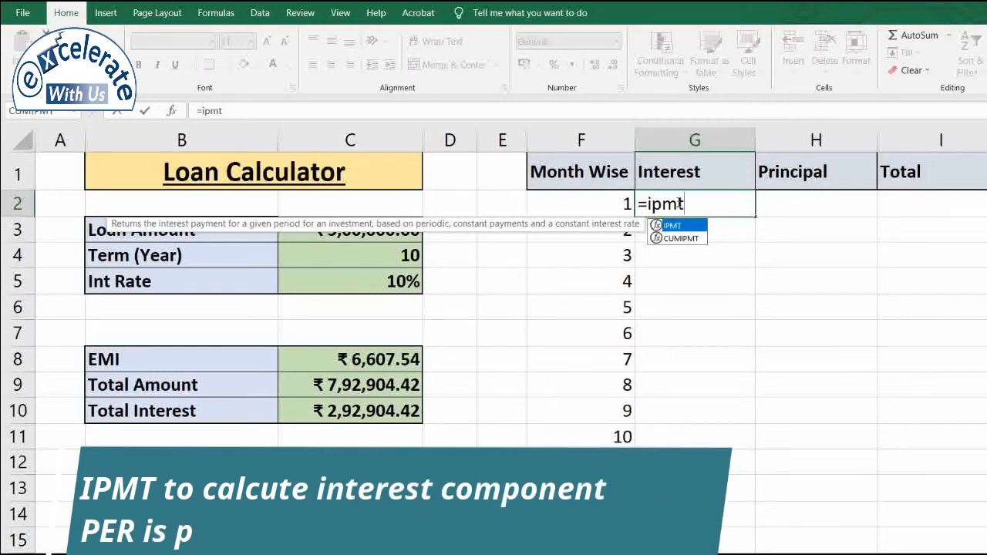
type("(")
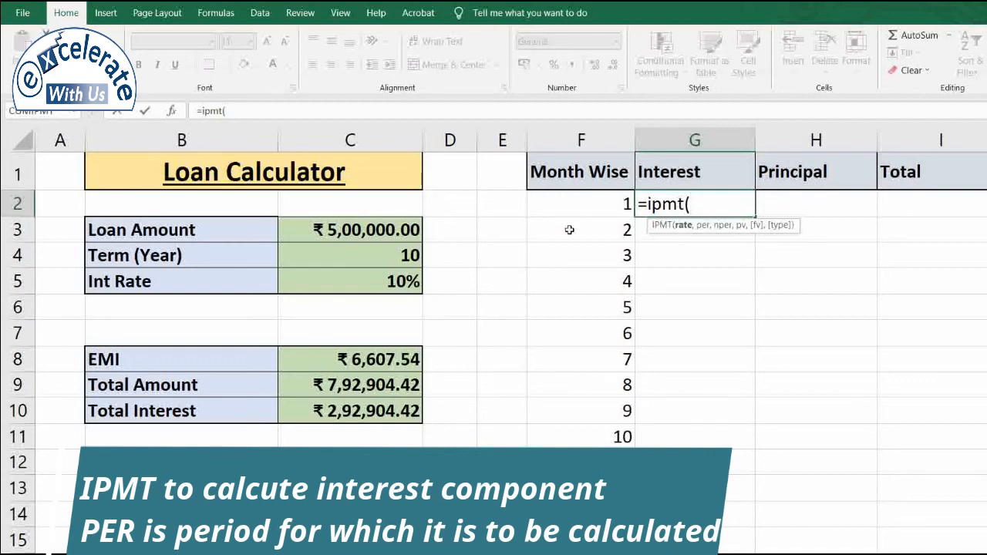
left_click(347, 280)
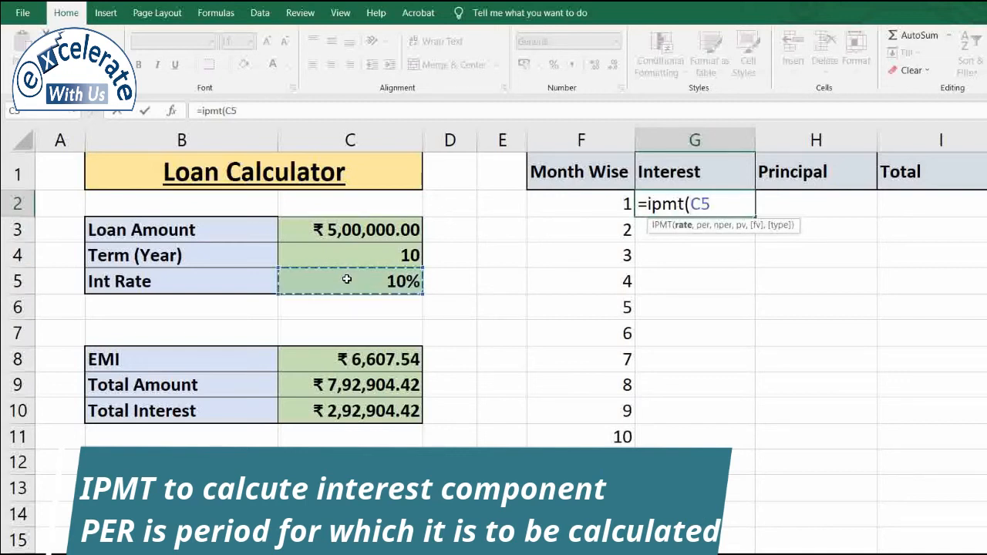
type("/12")
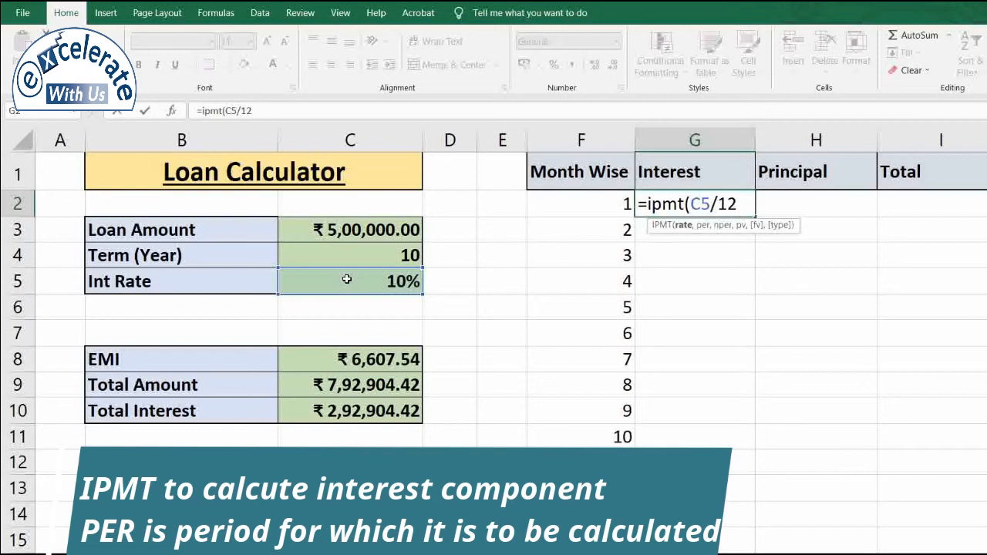
type(",")
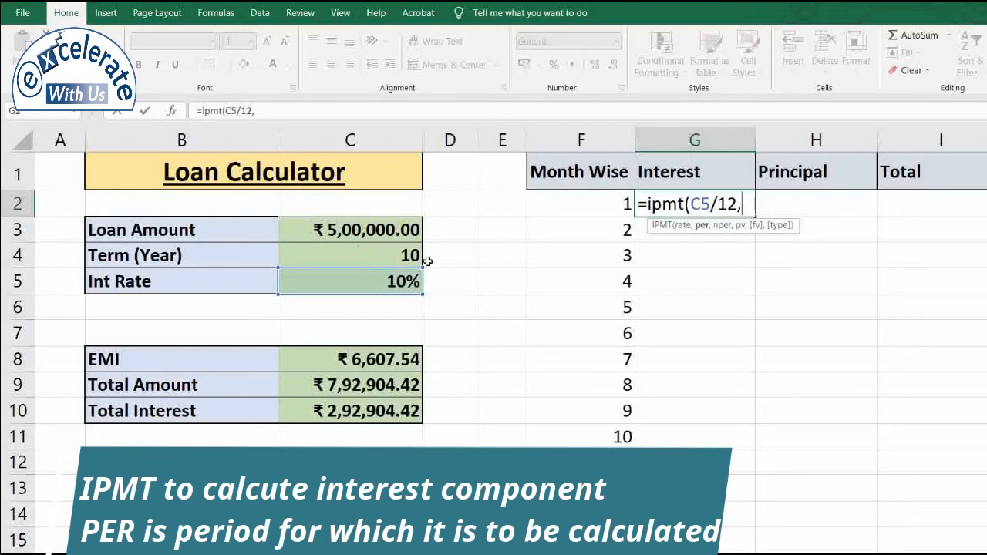
left_click(583, 202)
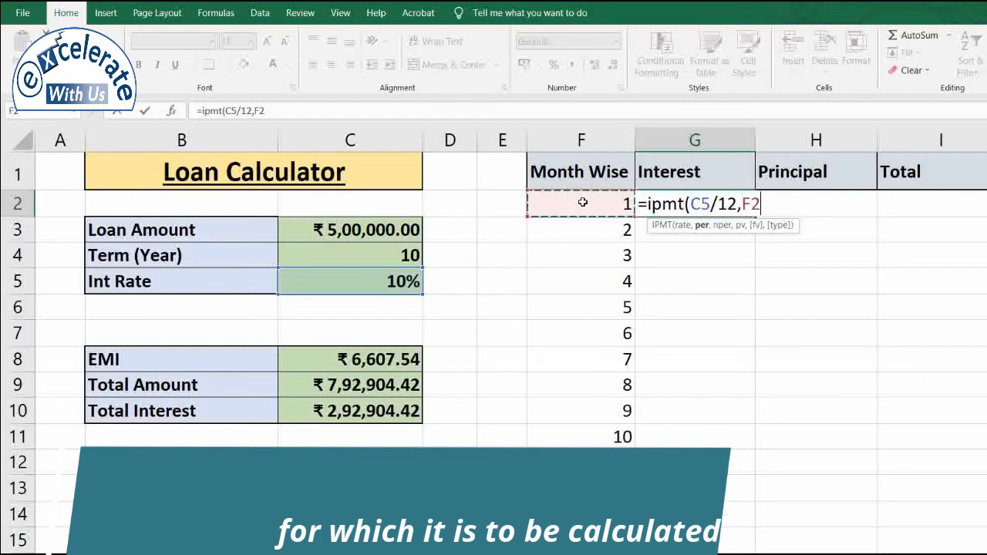
type(",")
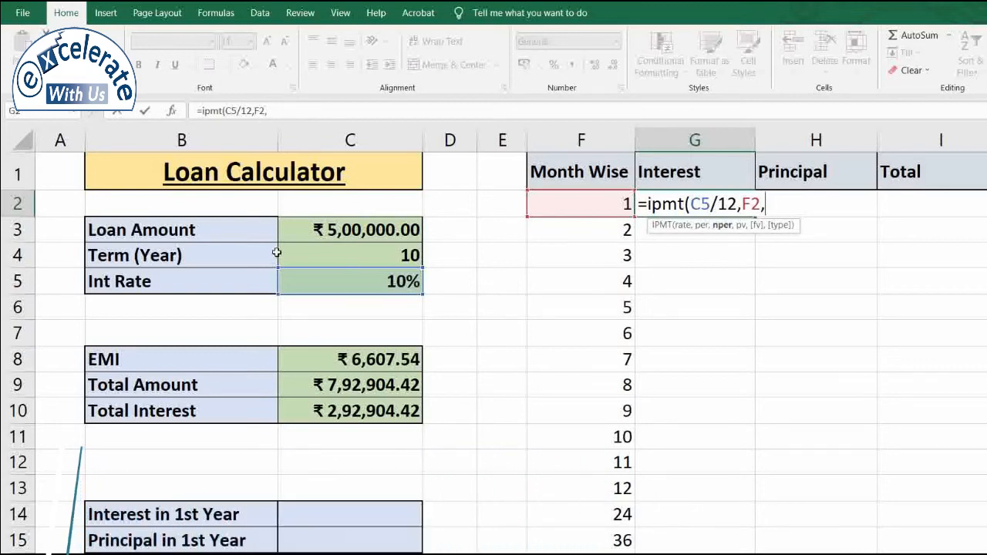
left_click(308, 256)
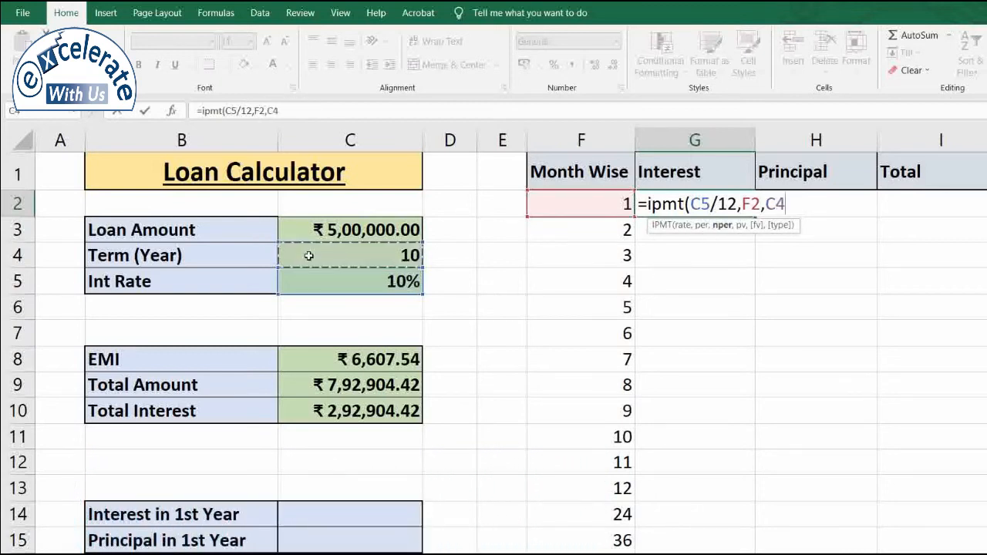
type("*12")
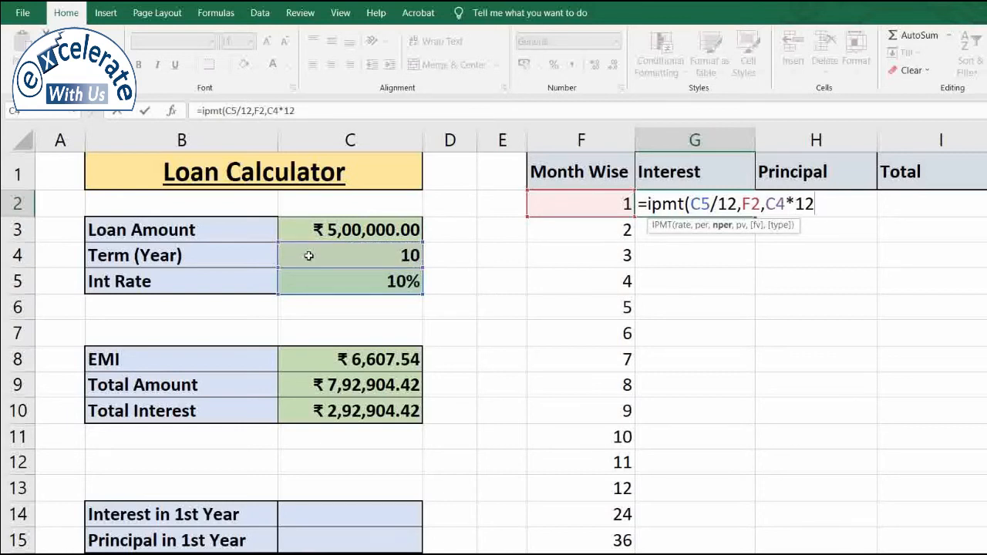
type(",")
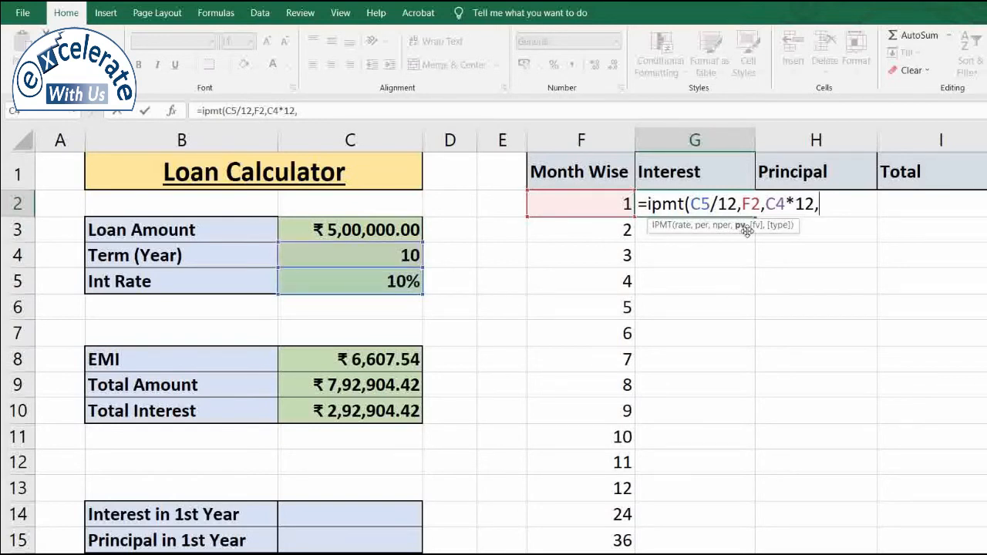
left_click(334, 228)
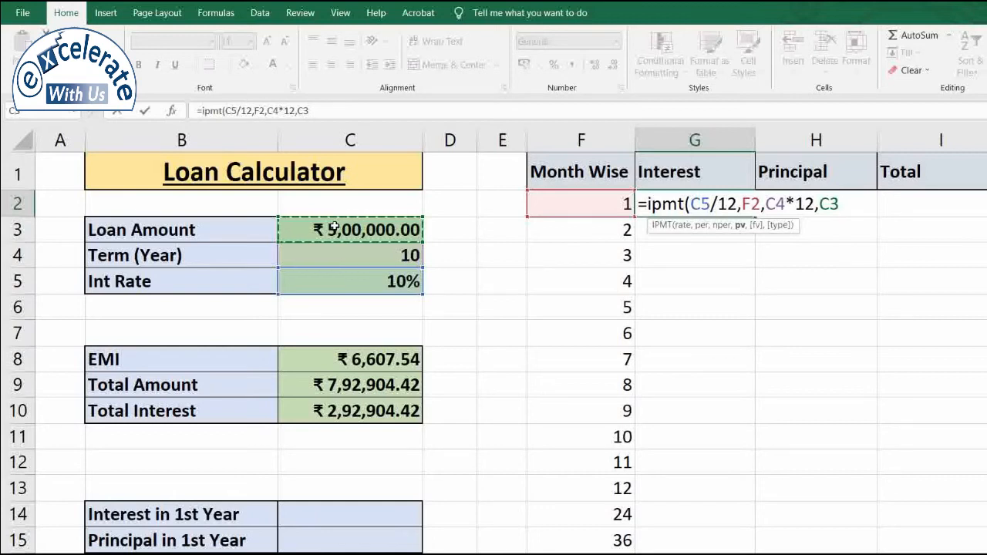
left_click(822, 204)
type("-")
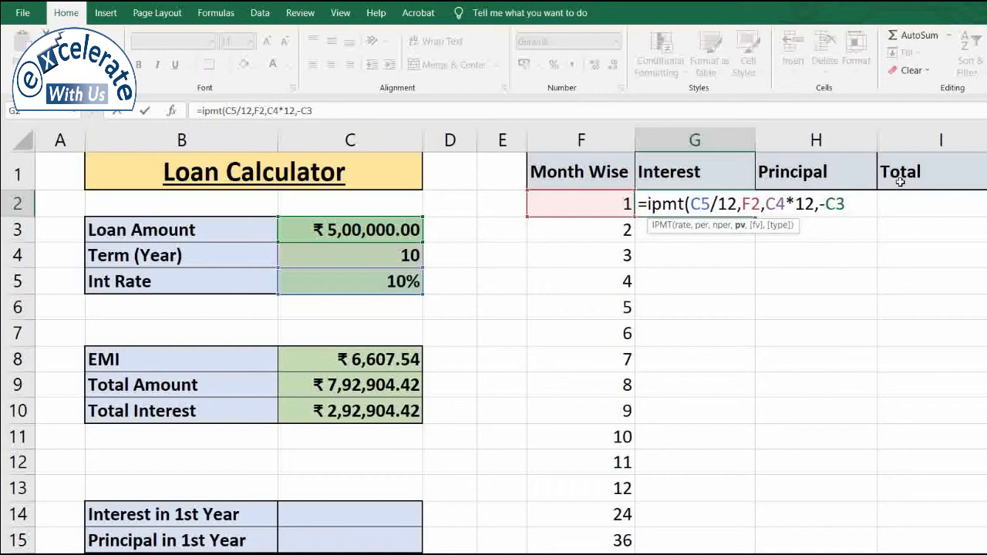
type(")")
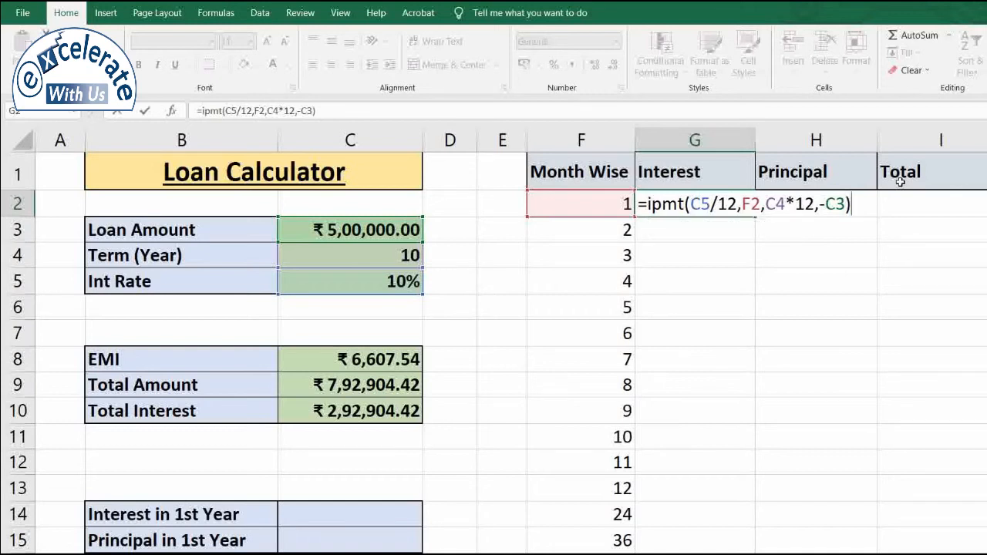
key("Return")
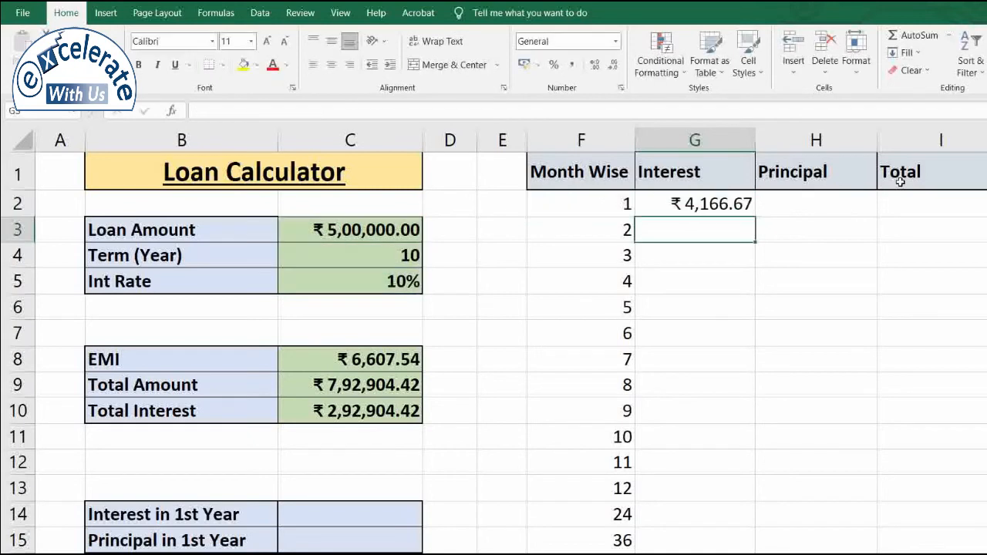
key("Up")
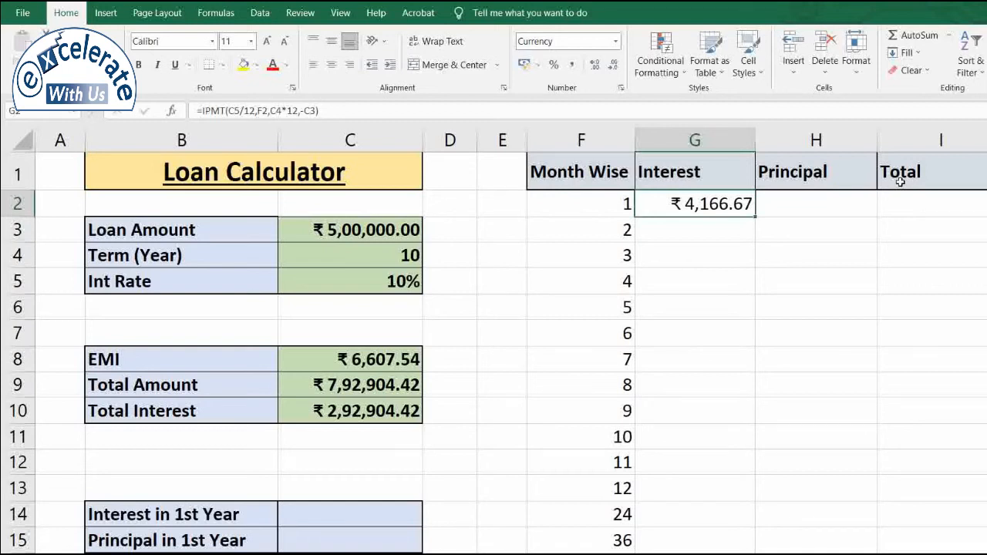
Calculate the first month's principal in H2 with the formula =PPMT(C5/12,F2,C4*12,-C3)
key("Right")
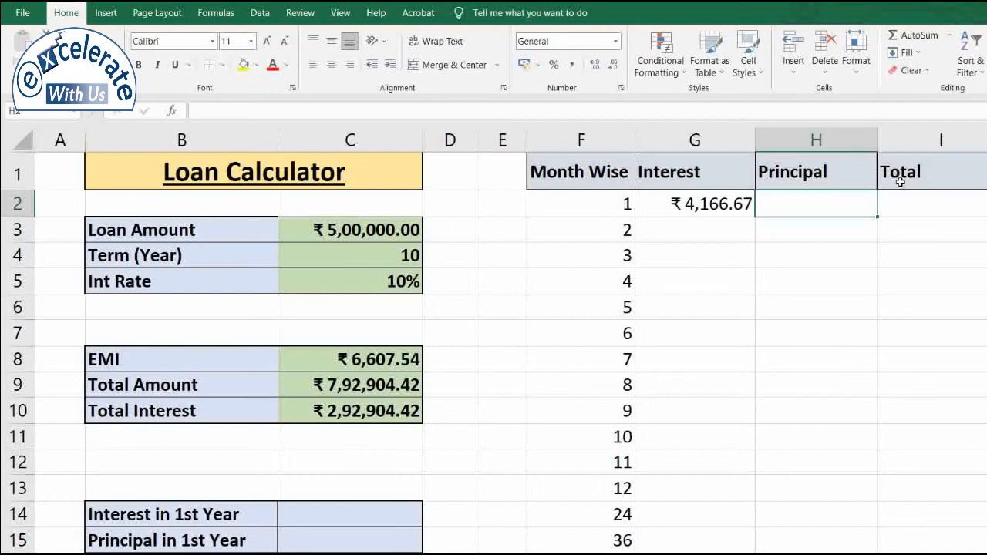
type("=")
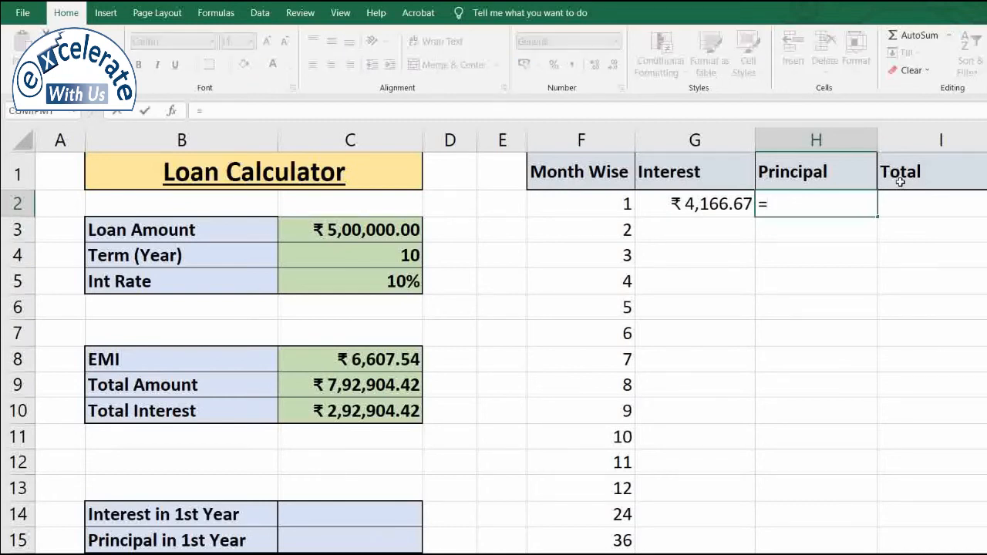
type("ppmt")
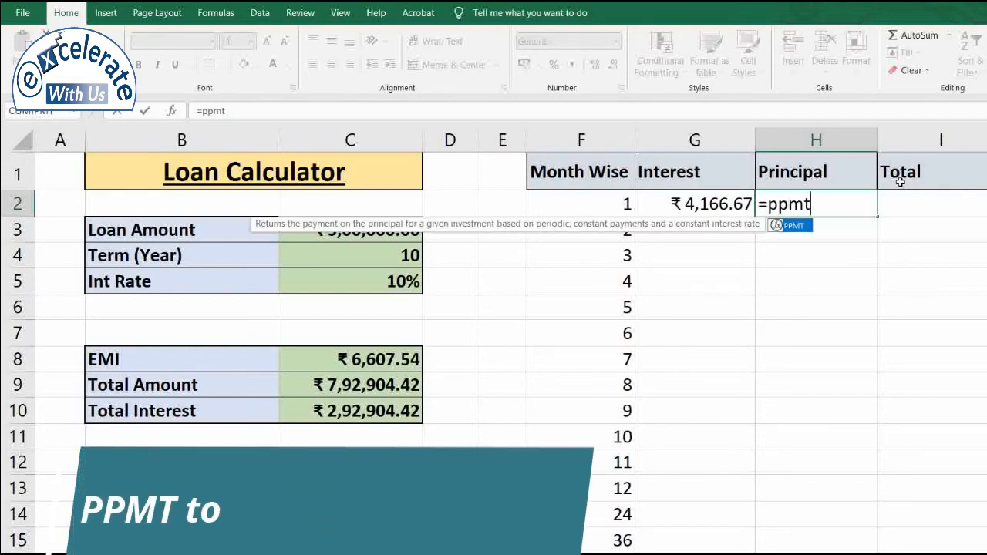
type("(")
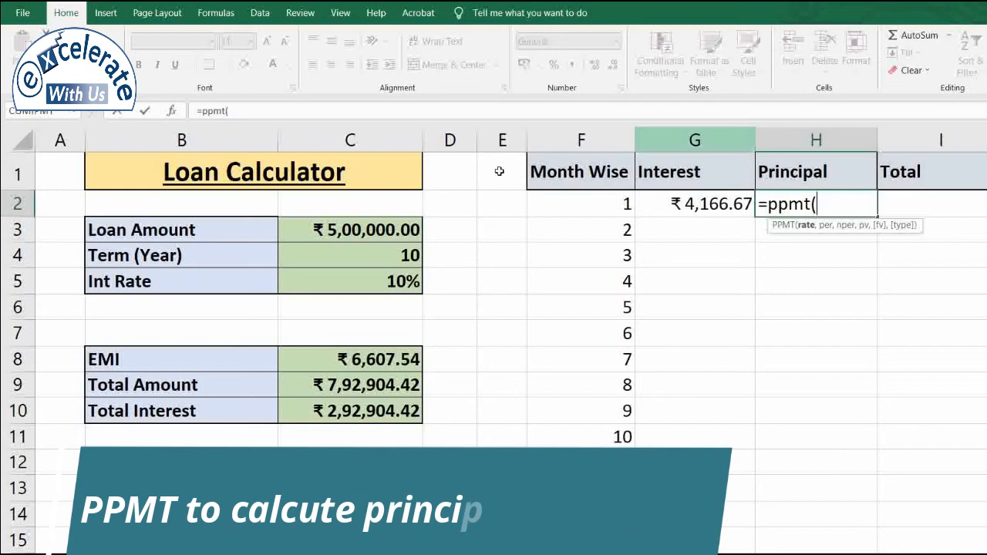
left_click(375, 282)
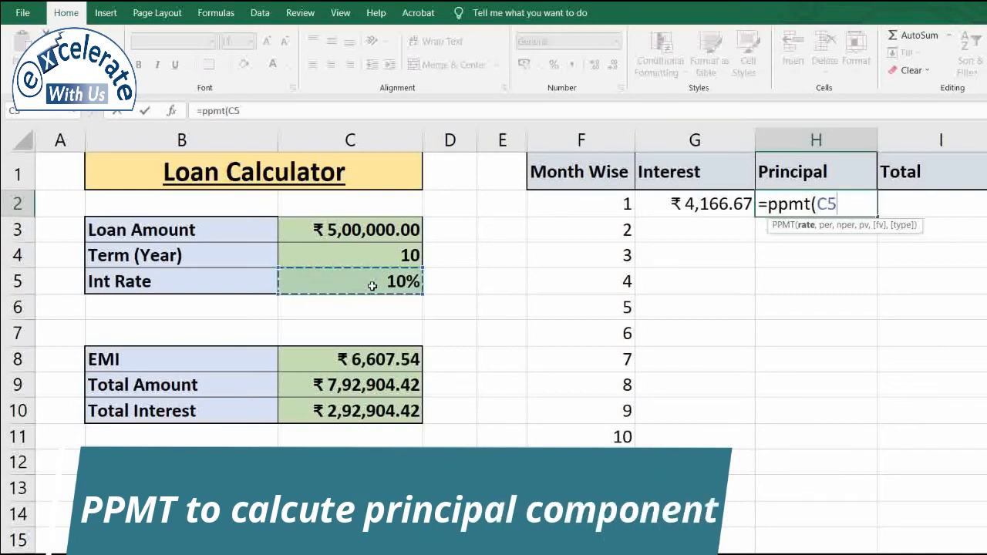
type("/12")
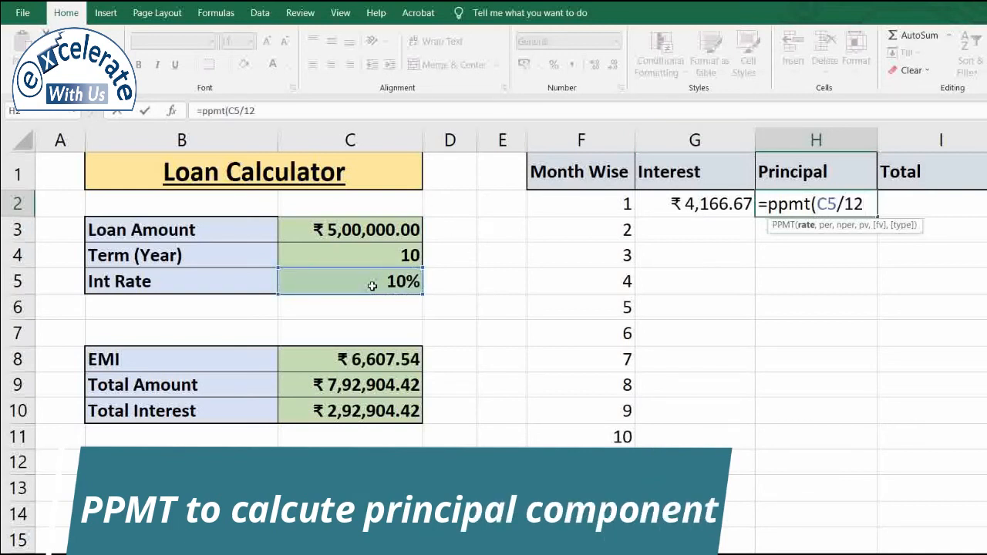
type(",")
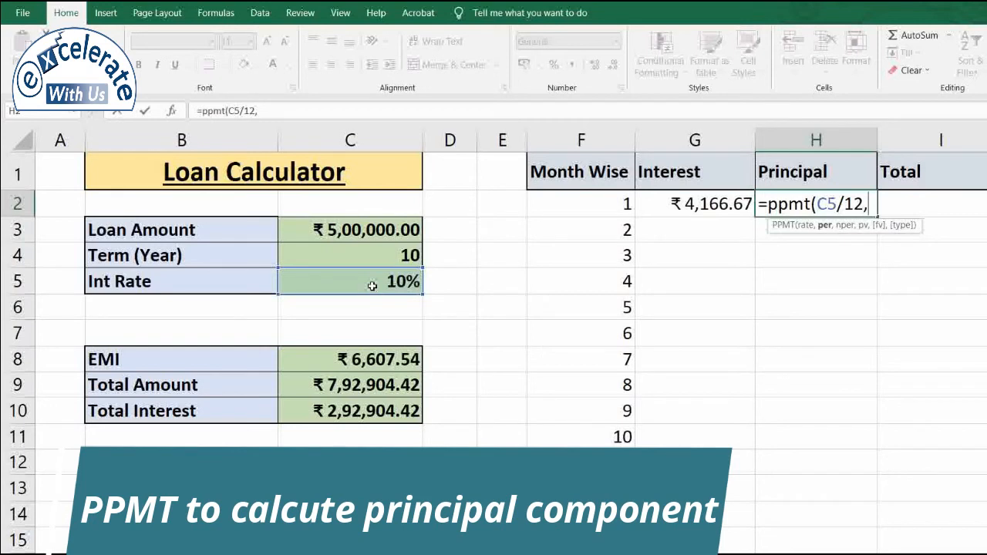
left_click(584, 206)
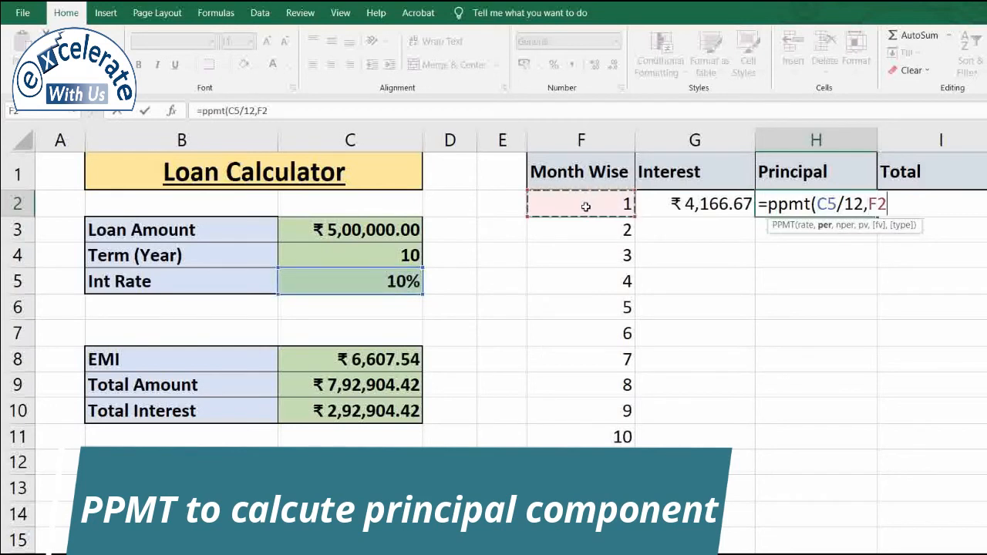
type(",")
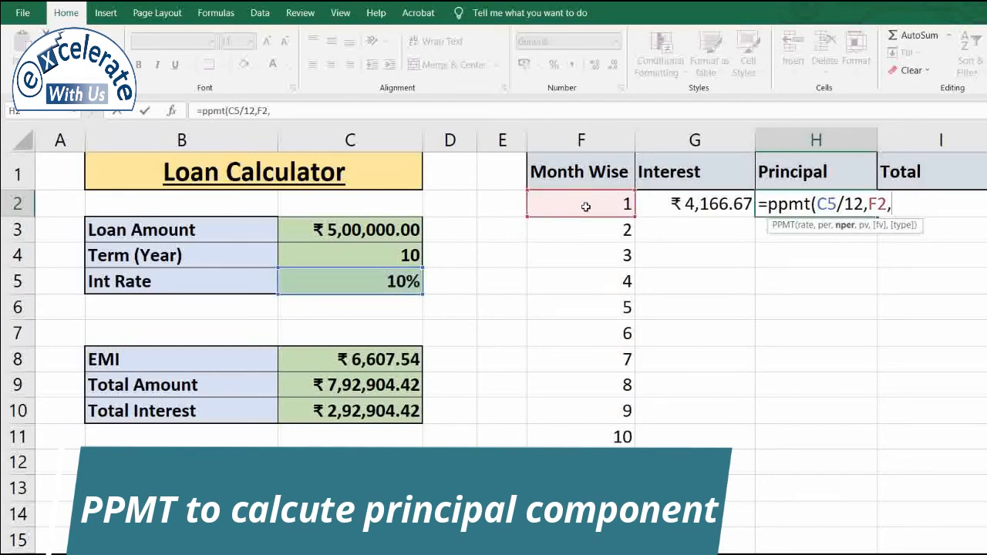
left_click(384, 256)
type("*12")
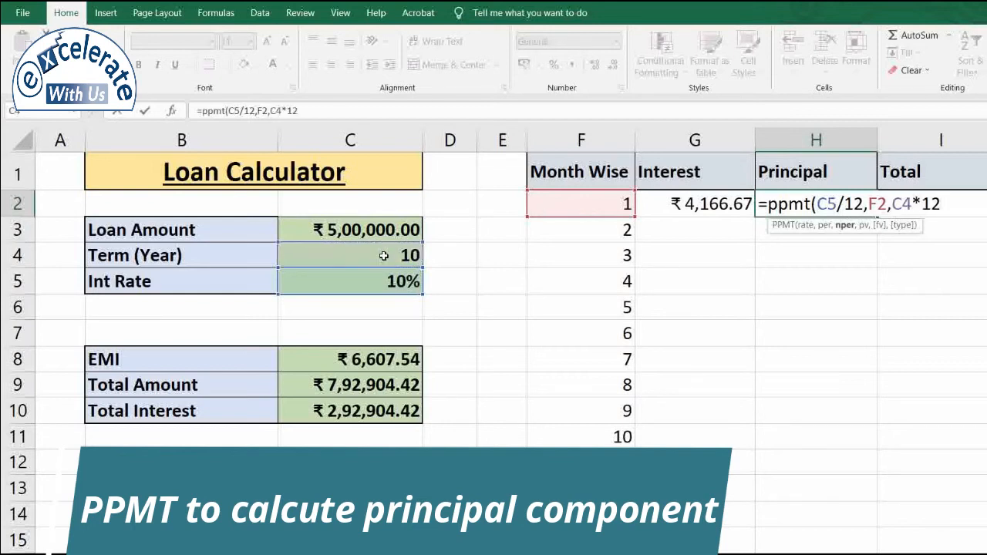
type(",")
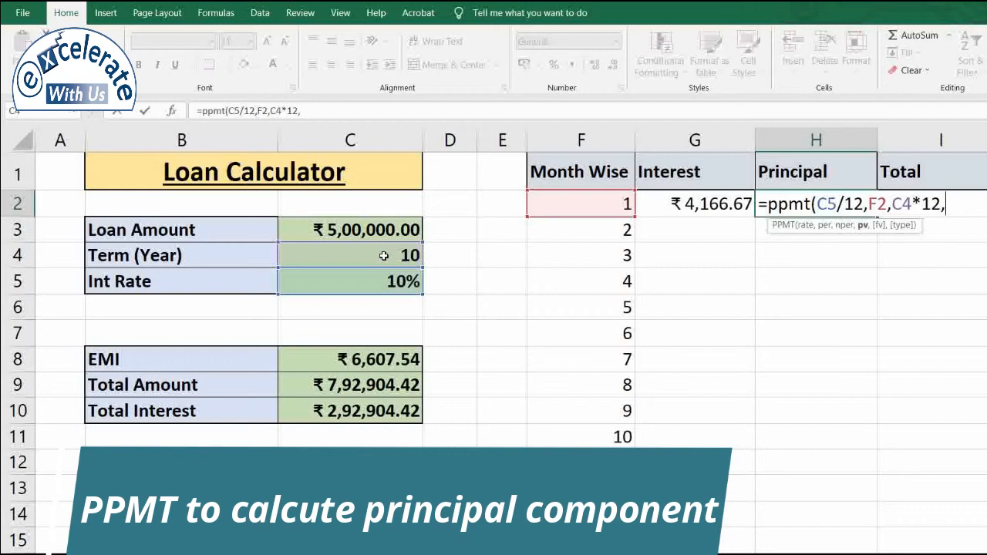
type("-")
left_click(313, 229)
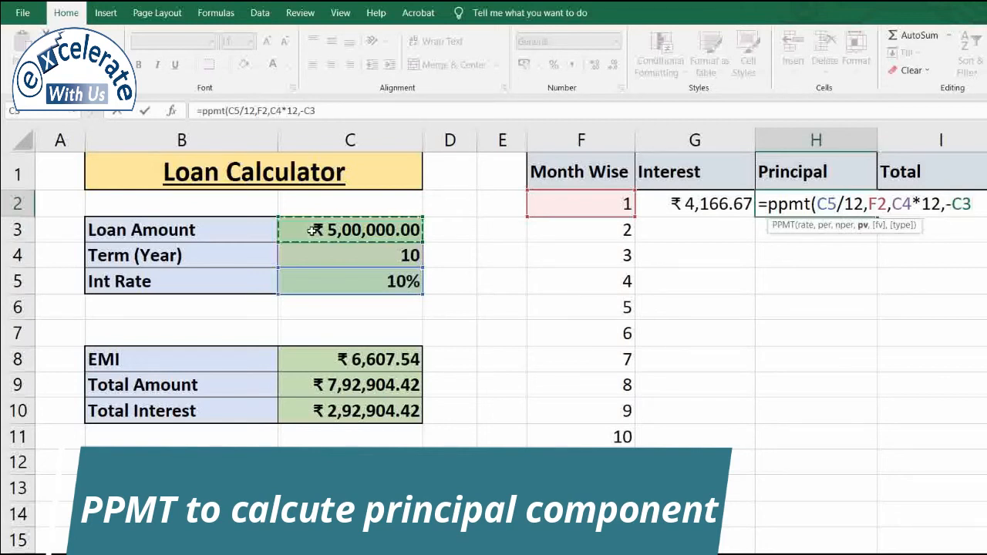
type(")")
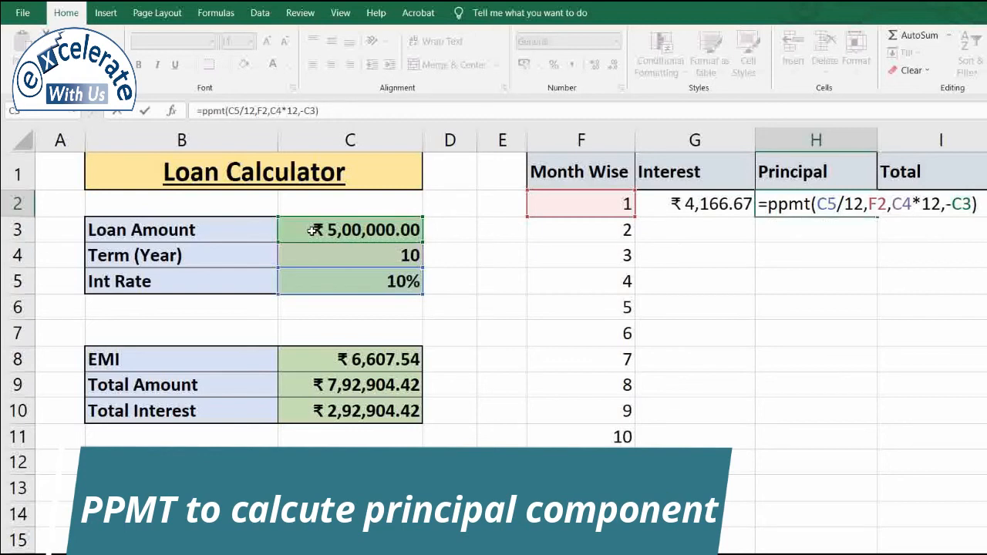
key("Return")
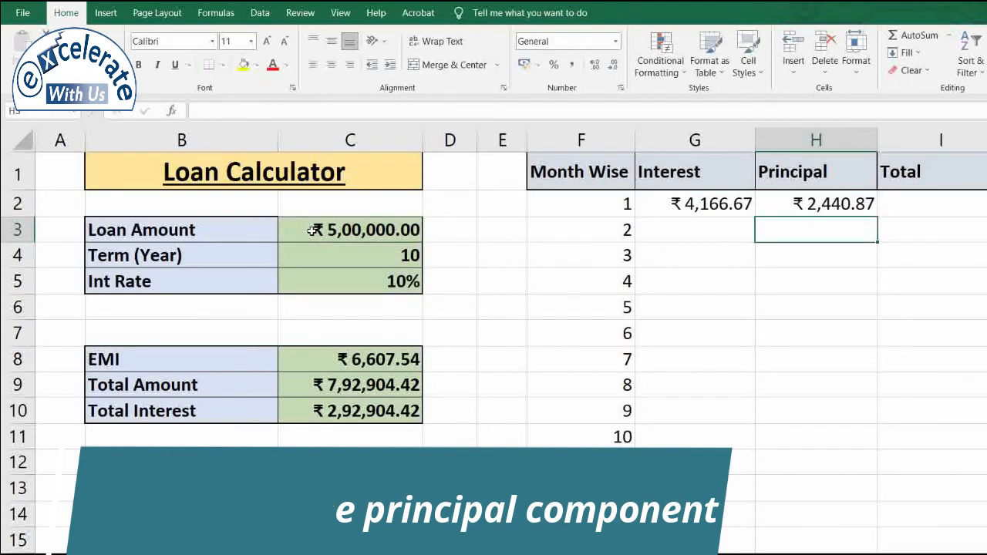
key("Up")
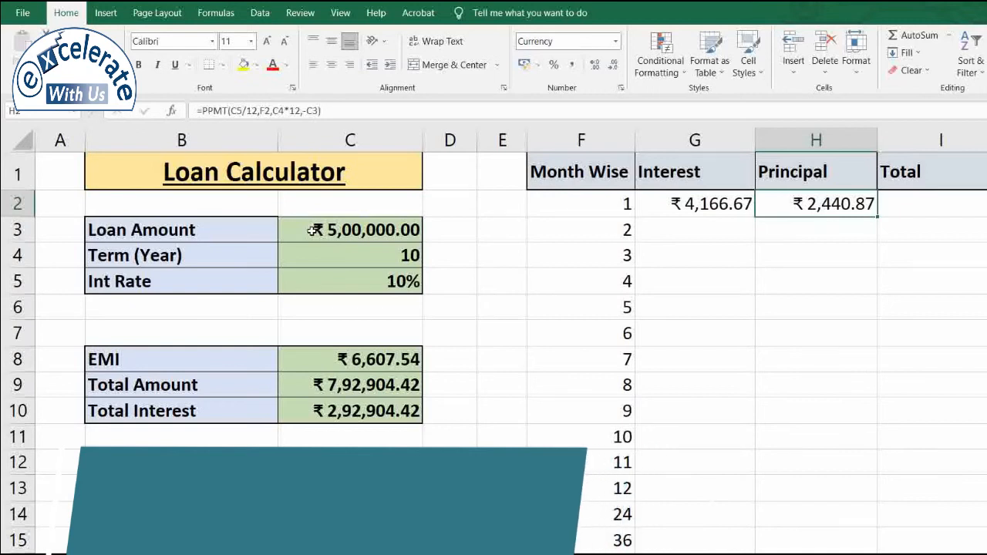
Add the first month's interest and principal in I2 with =G2+H2, narrow column I slightly, and compare the total with the EMI
left_click(941, 209)
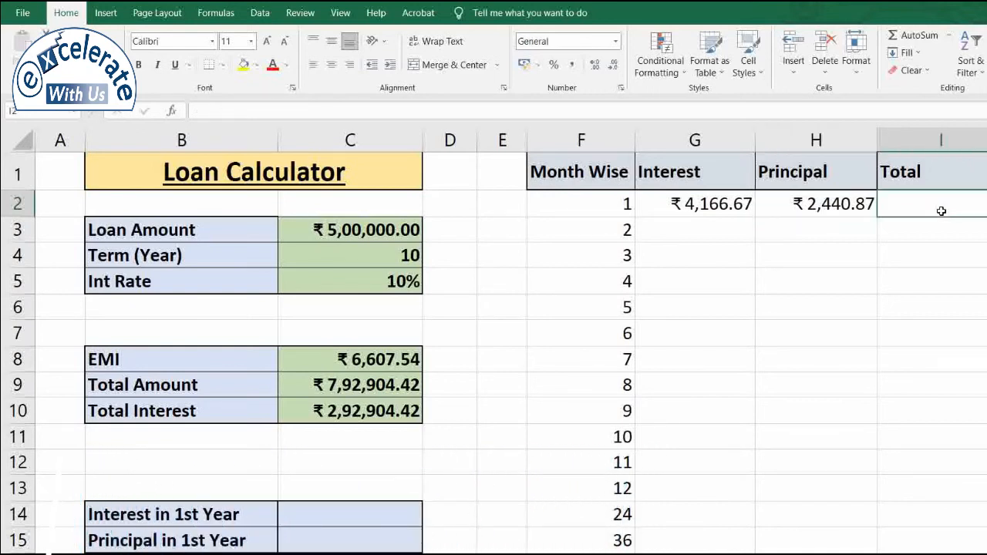
type("=")
left_click(727, 204)
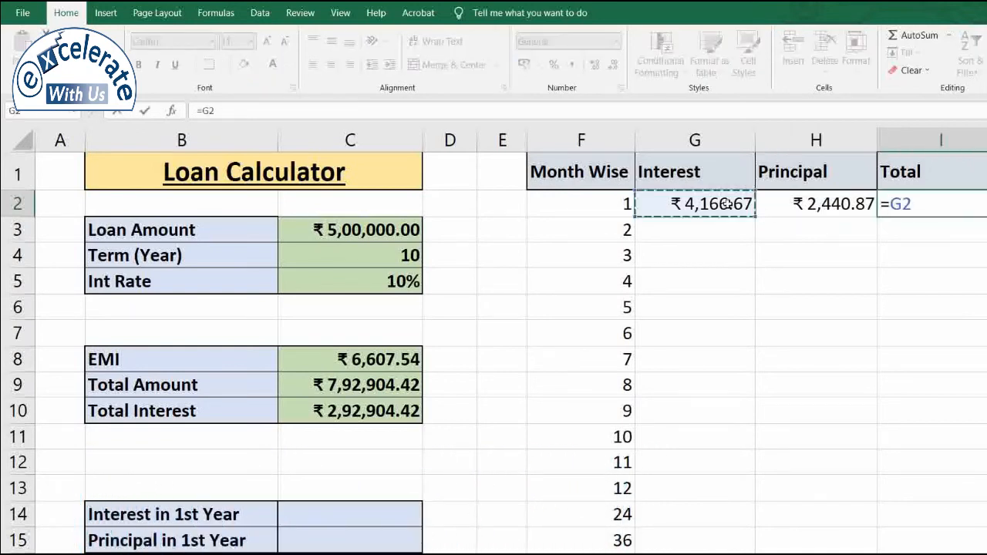
type("+")
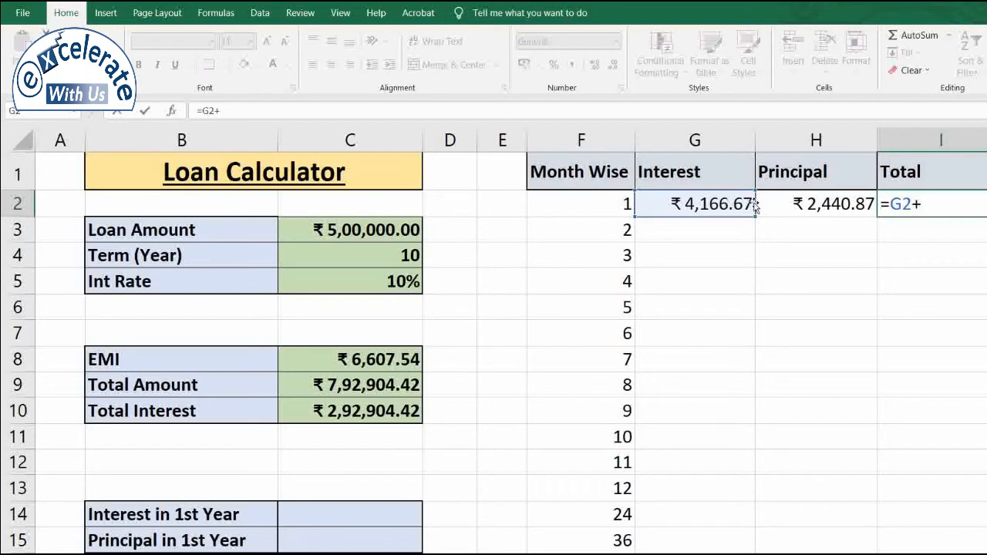
left_click(815, 203)
key("Return")
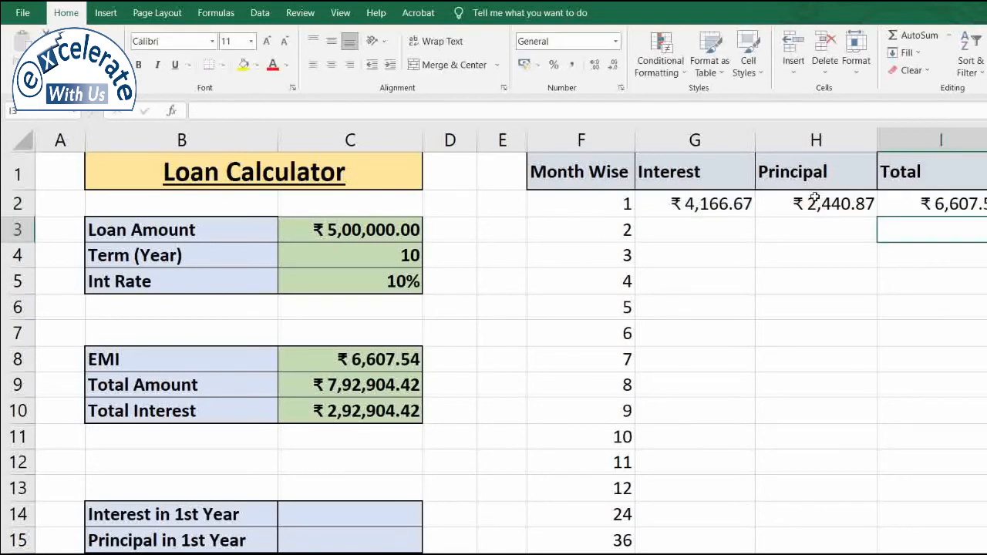
left_click(901, 207)
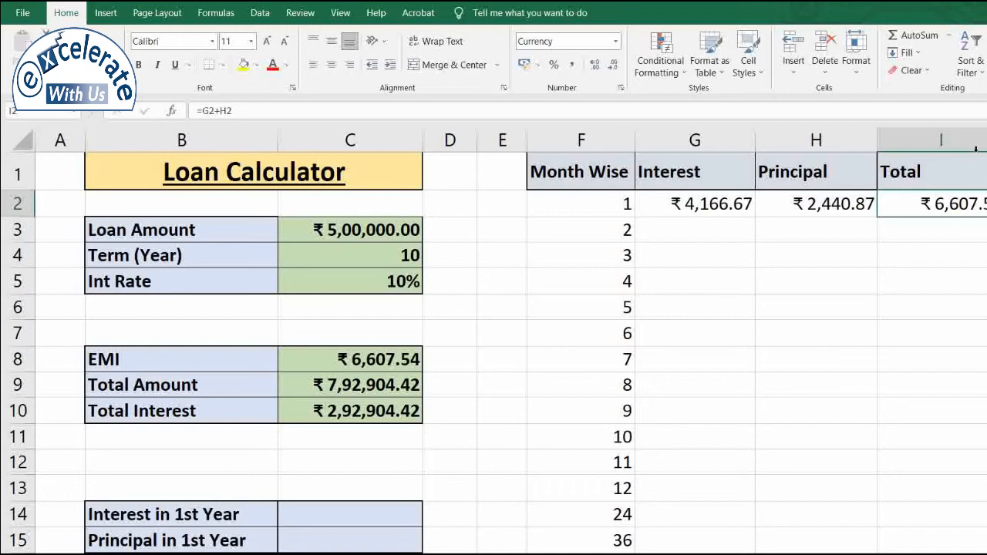
left_click_drag(986, 146, 981, 147)
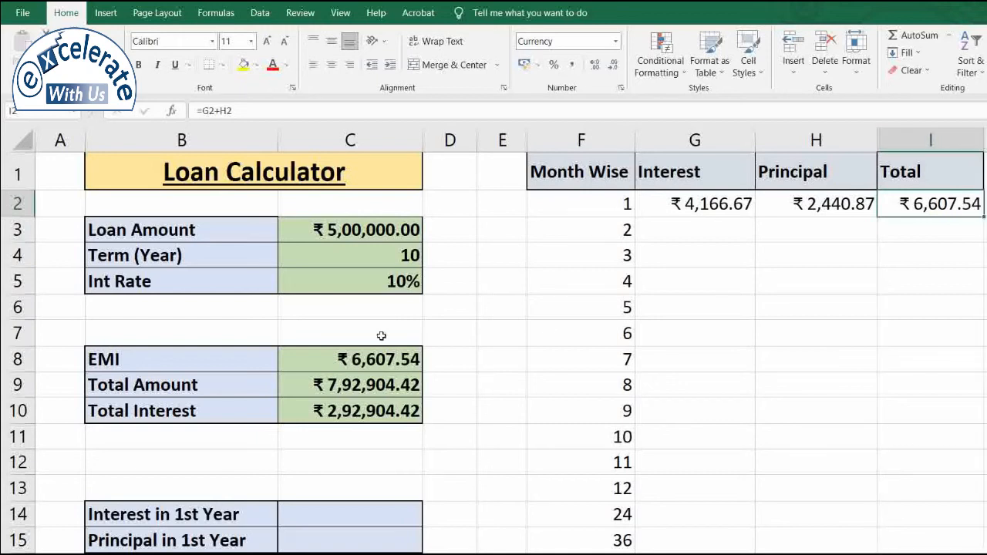
left_click(392, 362)
left_click(895, 202)
Make the rate, term and loan amount references in G2's interest formula absolute: =IPMT($C$5/12,F2,$C$4*12,-$C$3)
left_click(732, 228)
left_click(725, 209)
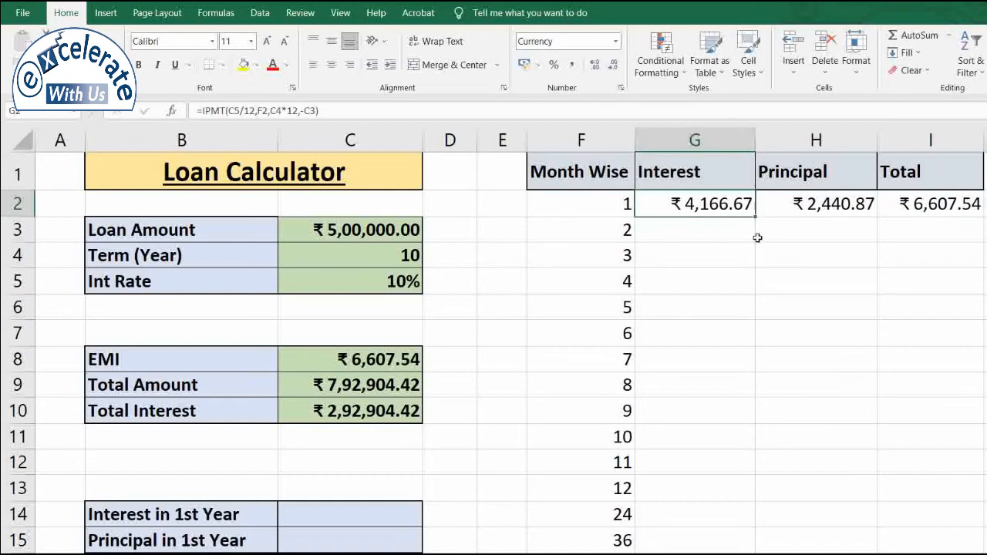
double_click(704, 202)
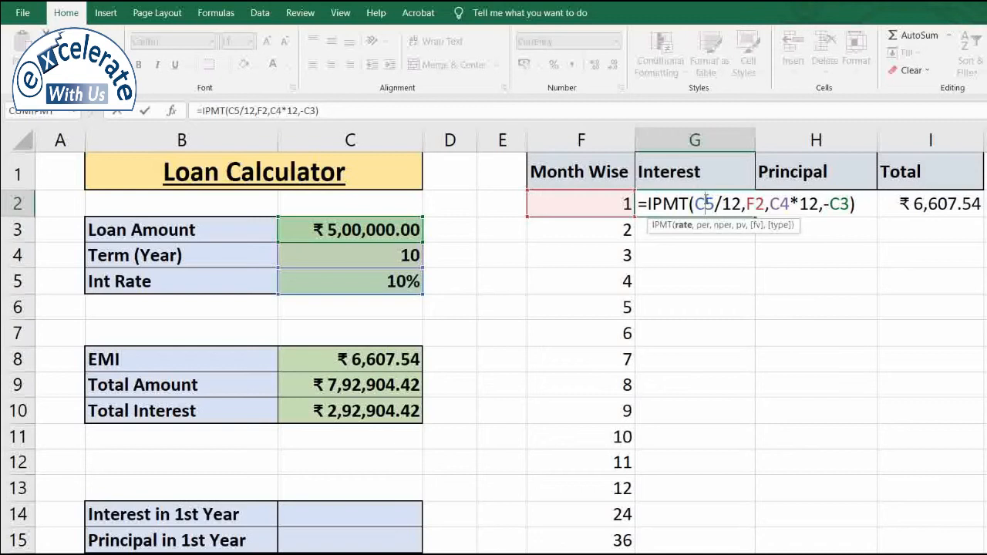
key("F4")
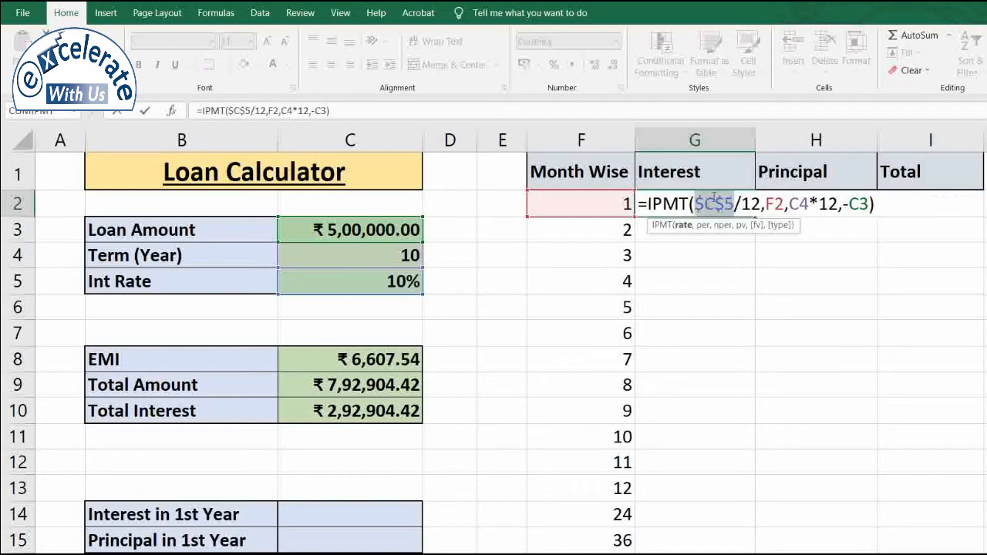
left_click(798, 203)
key("F4")
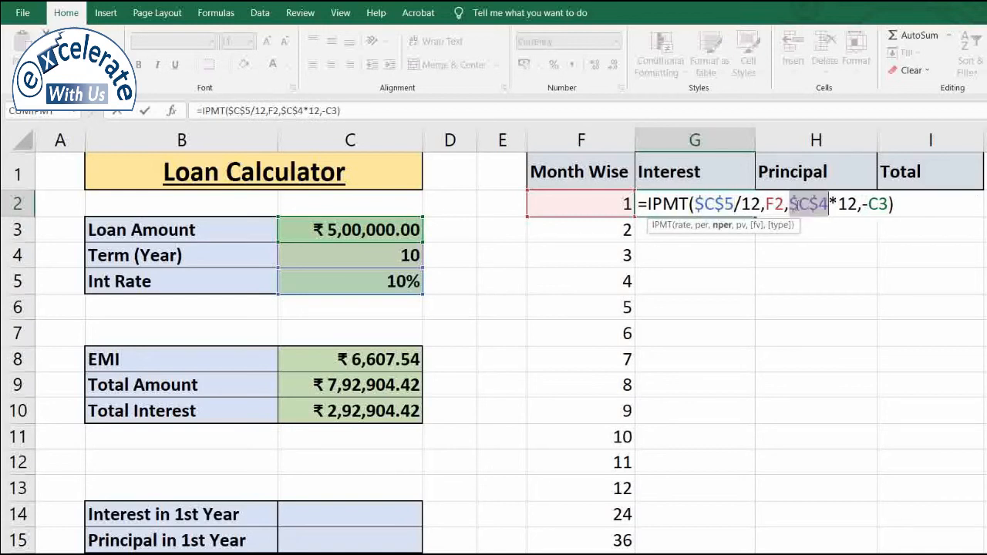
left_click(876, 202)
key("F4")
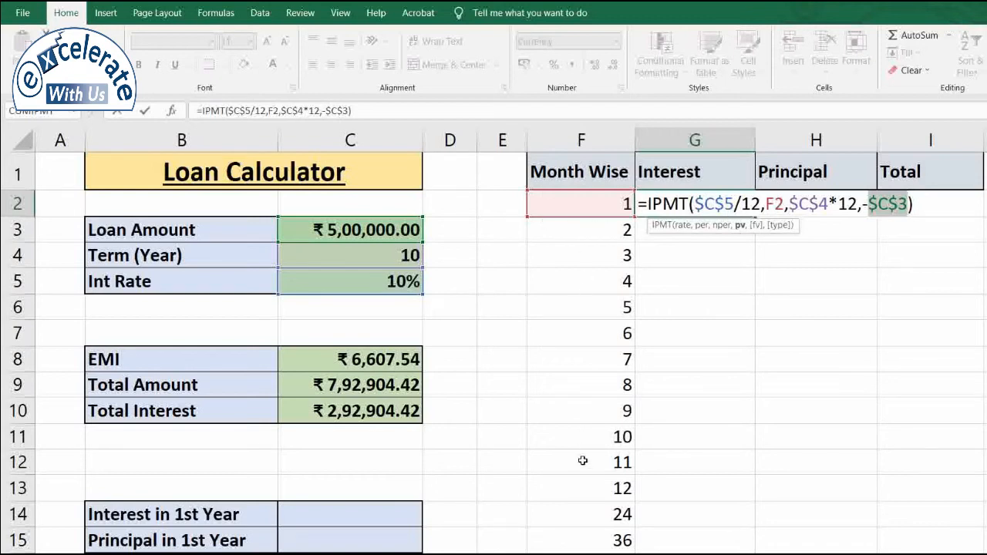
key("Return")
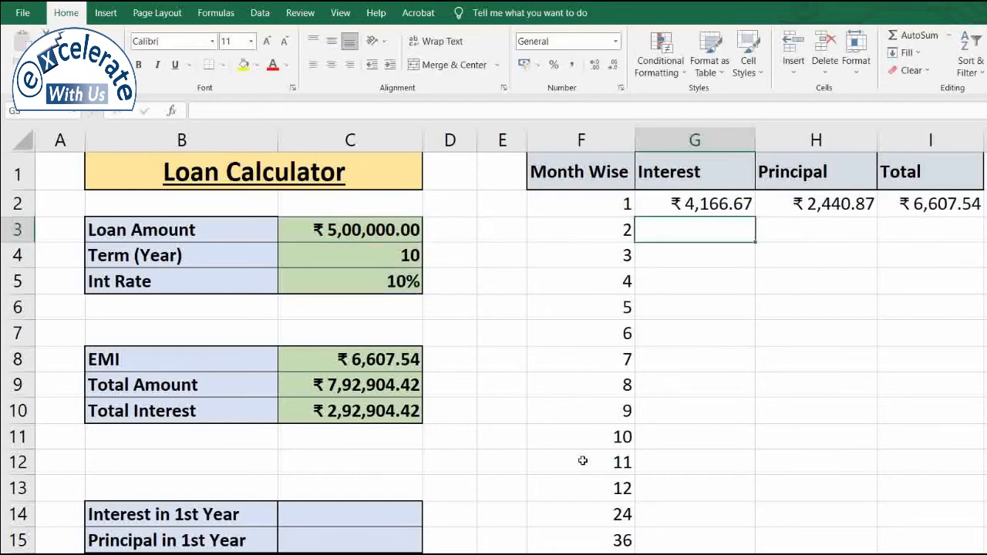
Make the references to C5, C4 and C3 in H2's PPMT formula absolute, keeping F2 relative
key("Up")
key("Right")
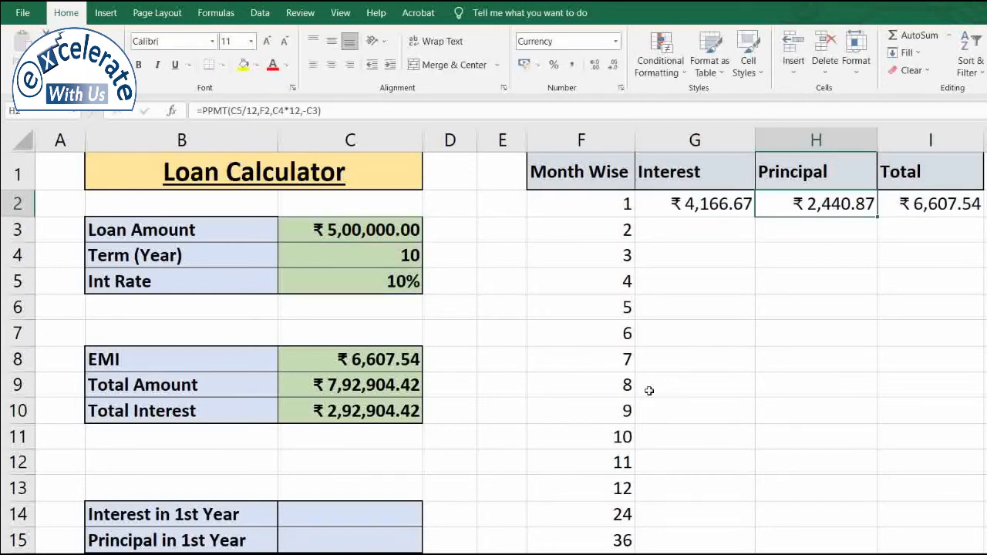
key("F2")
left_click(831, 204)
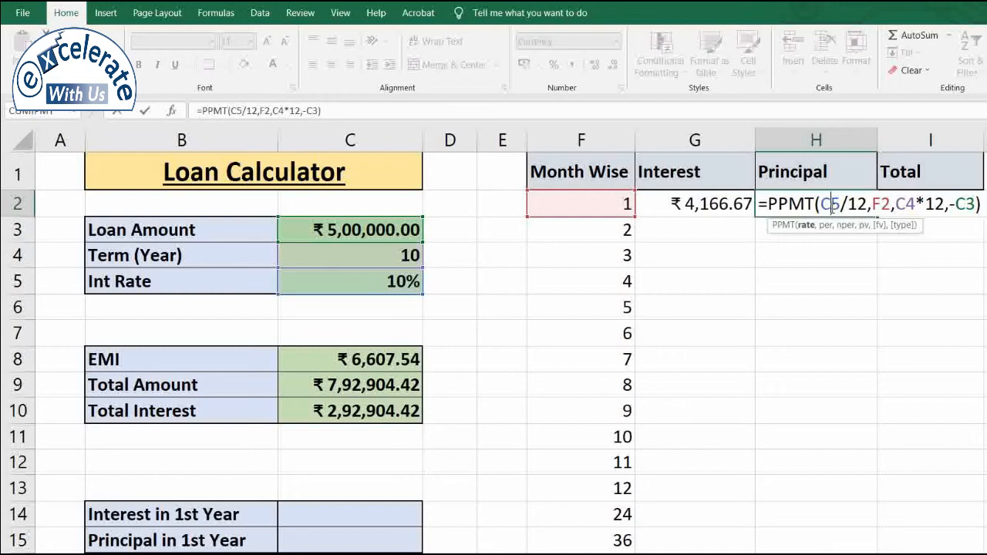
key("F4")
left_click(918, 203)
key("F4")
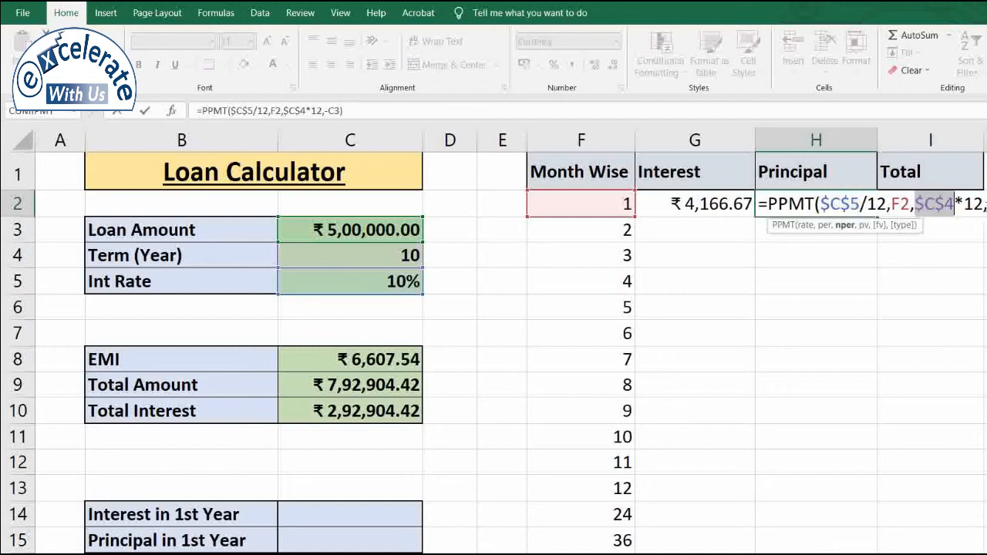
key("End")
key("F4")
key("Return")
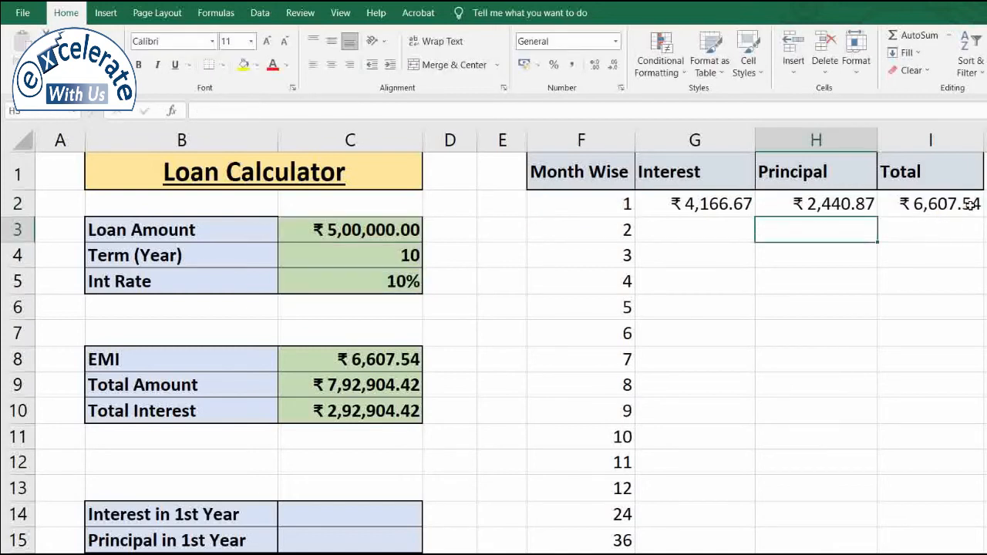
Check the interest formula in G2 and look through the month numbers in the Month Wise column
left_click(716, 202)
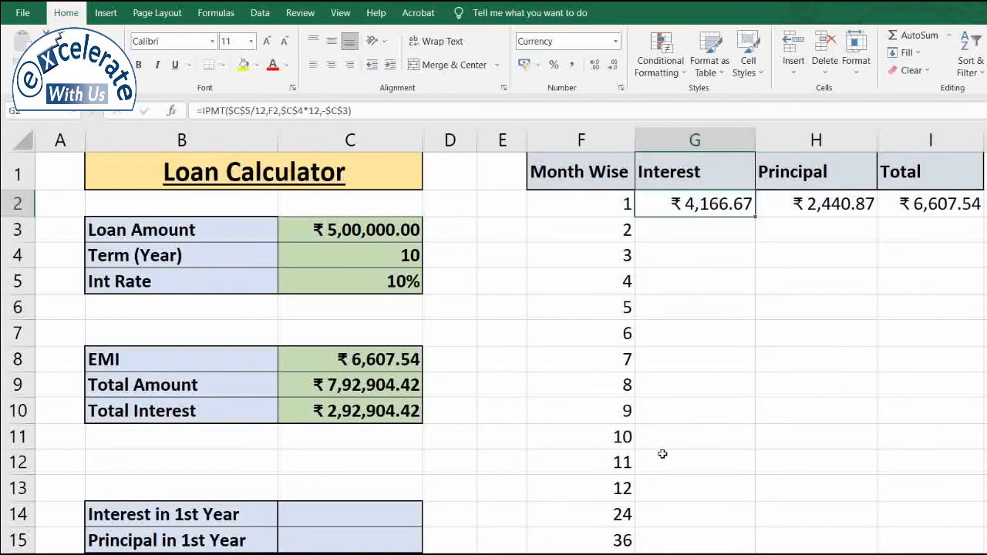
left_click(617, 488)
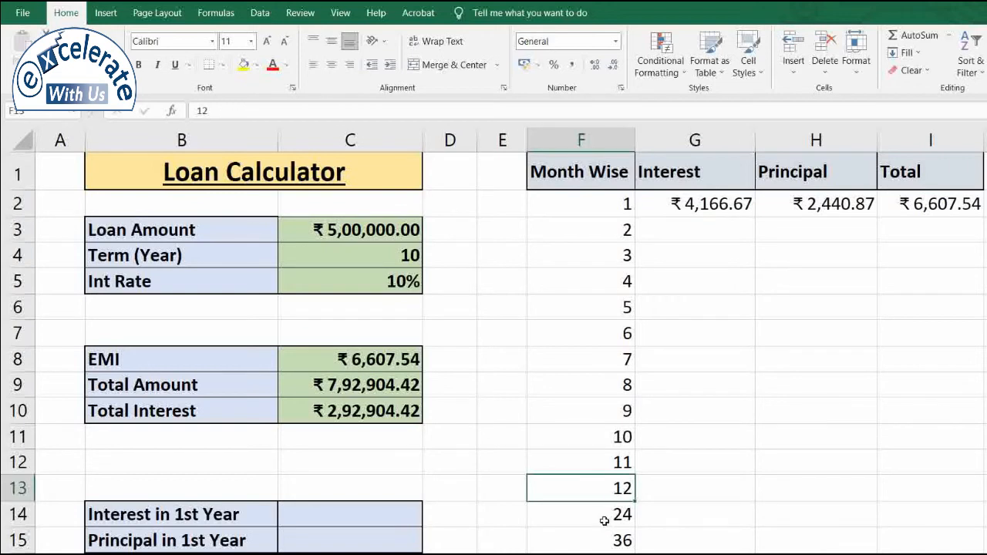
scroll(604, 540, "down", 2)
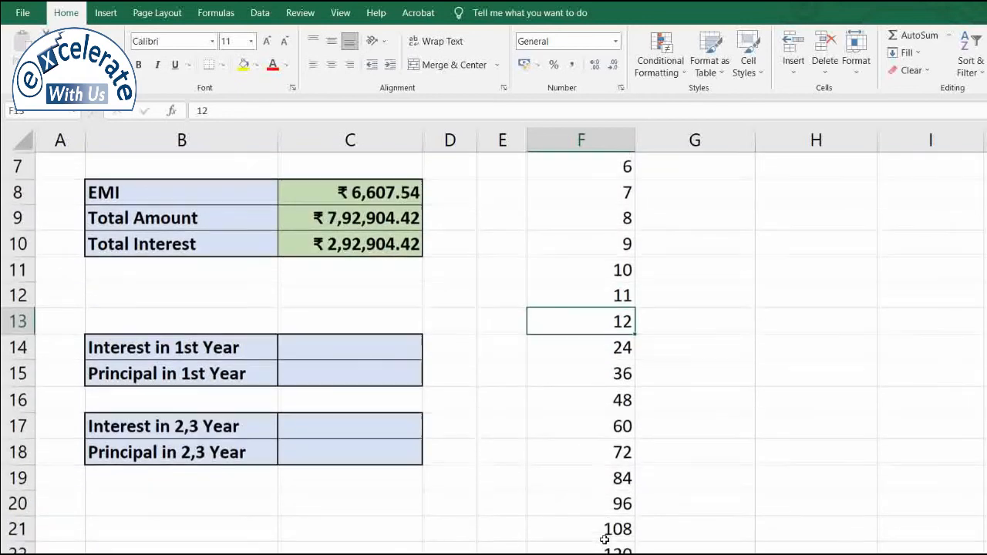
scroll(603, 536, "up", 2)
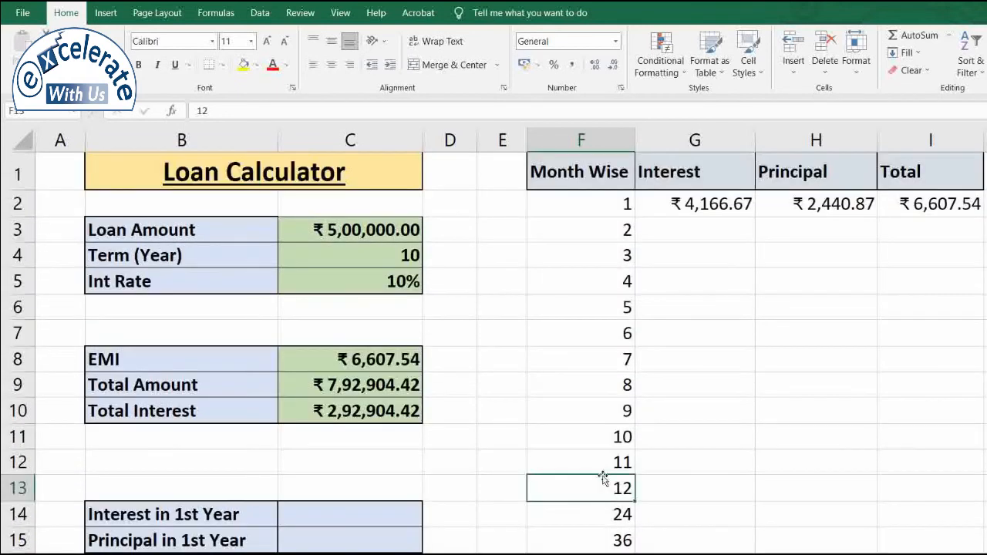
Fill the Interest, Principal and Total formulas from G2, H2 and I2 down to row 22 for month 120
left_click(742, 203)
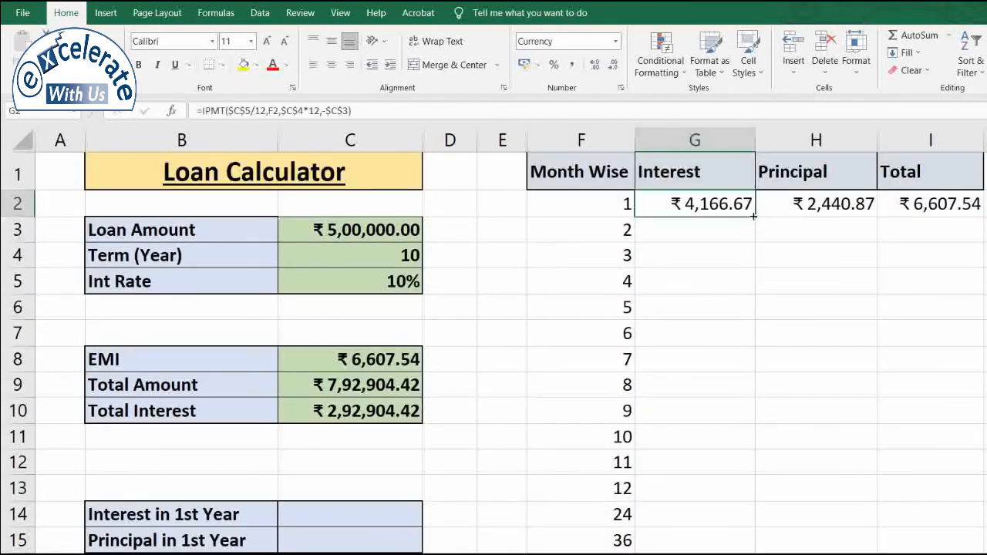
left_click_drag(754, 217, 753, 548)
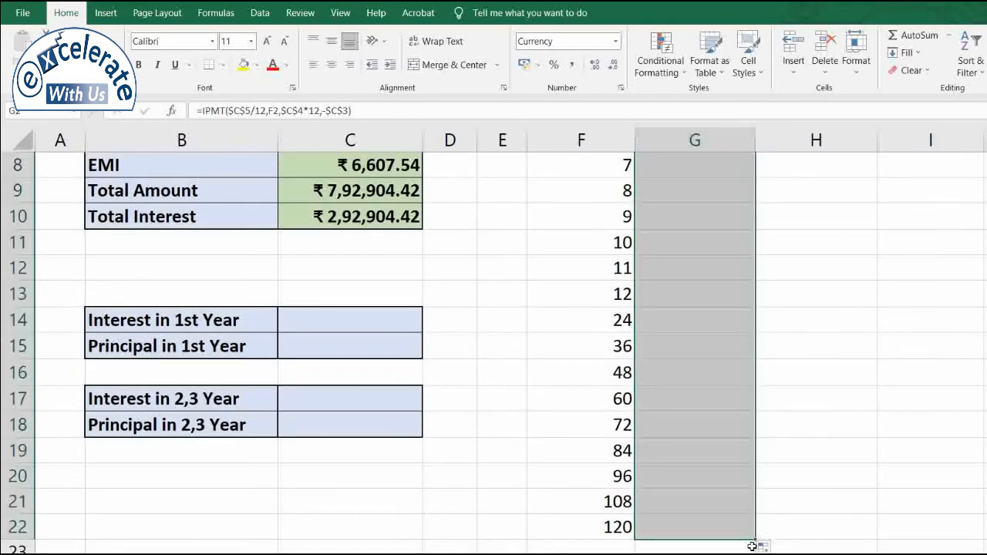
scroll(819, 416, "up", 3)
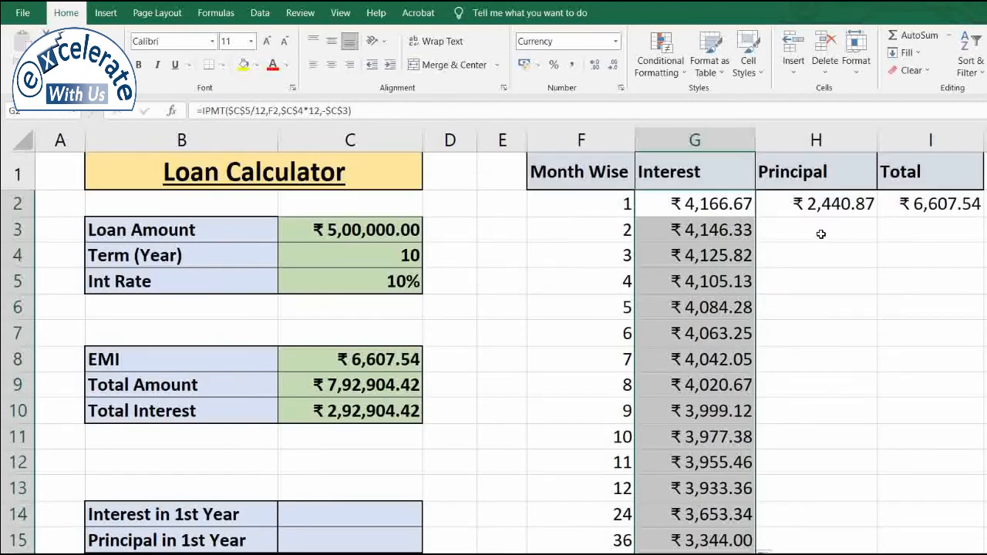
left_click(822, 204)
left_click_drag(878, 218, 853, 535)
scroll(970, 284, "up", 3)
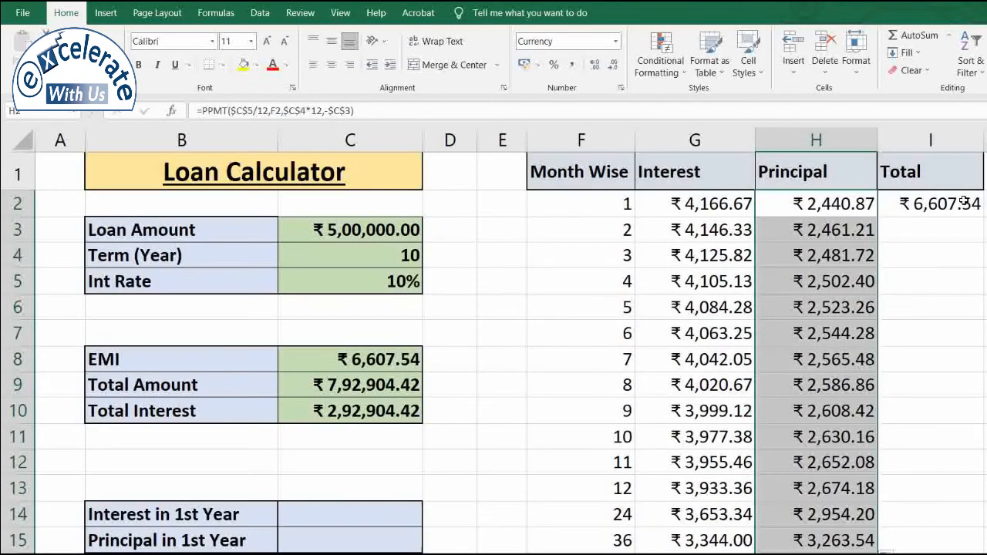
left_click(964, 202)
left_click_drag(983, 219, 979, 543)
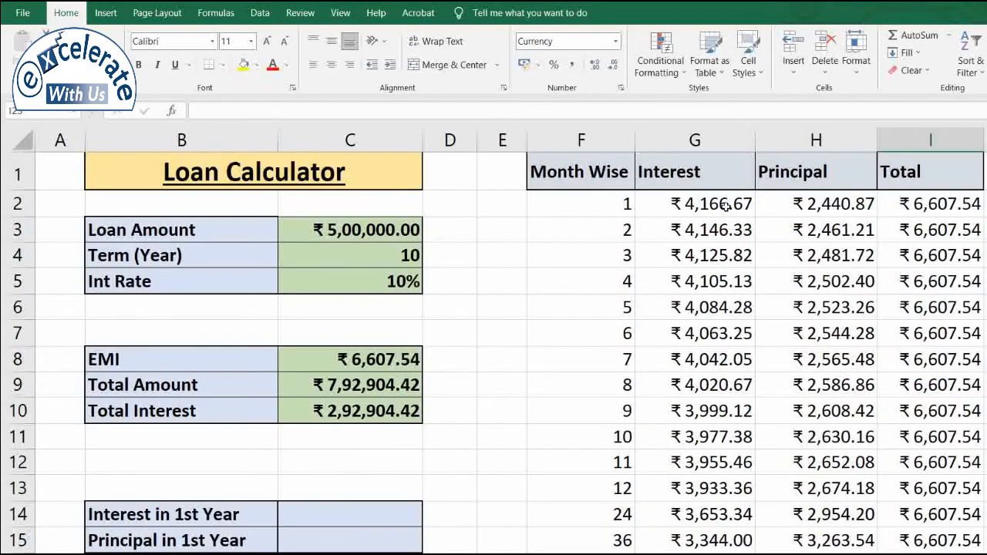
Check the copied IPMT, PPMT and total formulas in several months' rows of the Interest, Principal and Total columns
left_click(725, 203)
left_click(715, 231)
left_click(702, 284)
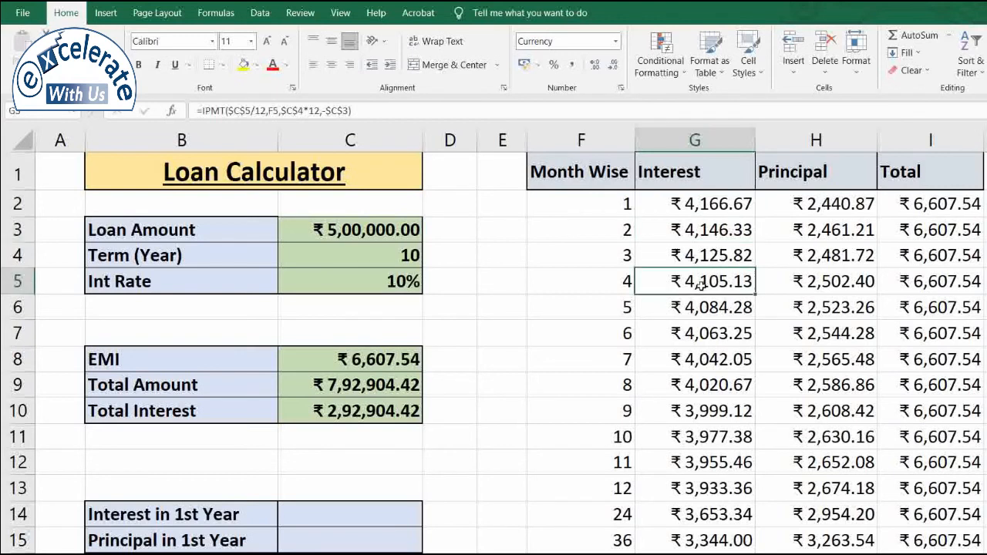
left_click(700, 327)
left_click(706, 407)
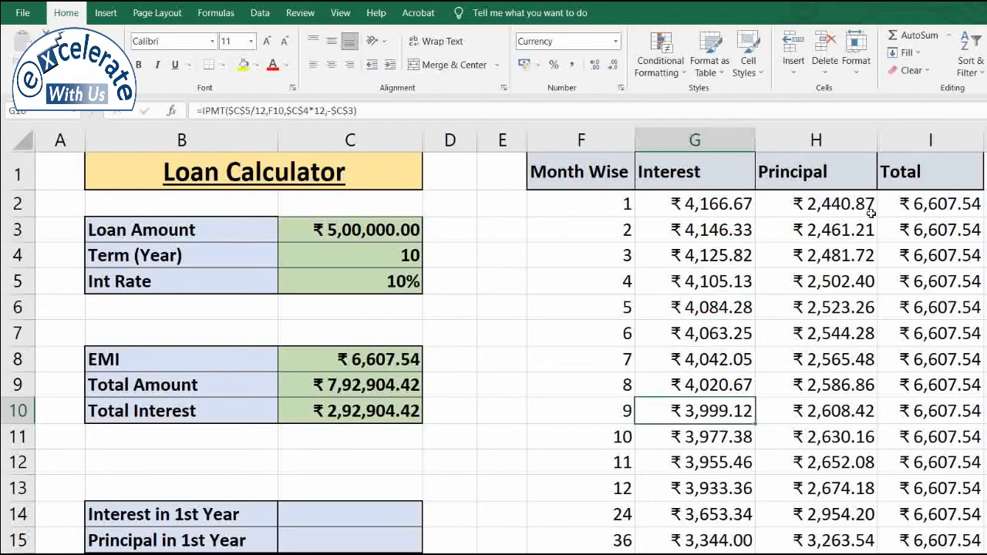
left_click(837, 227)
left_click(844, 341)
left_click(841, 380)
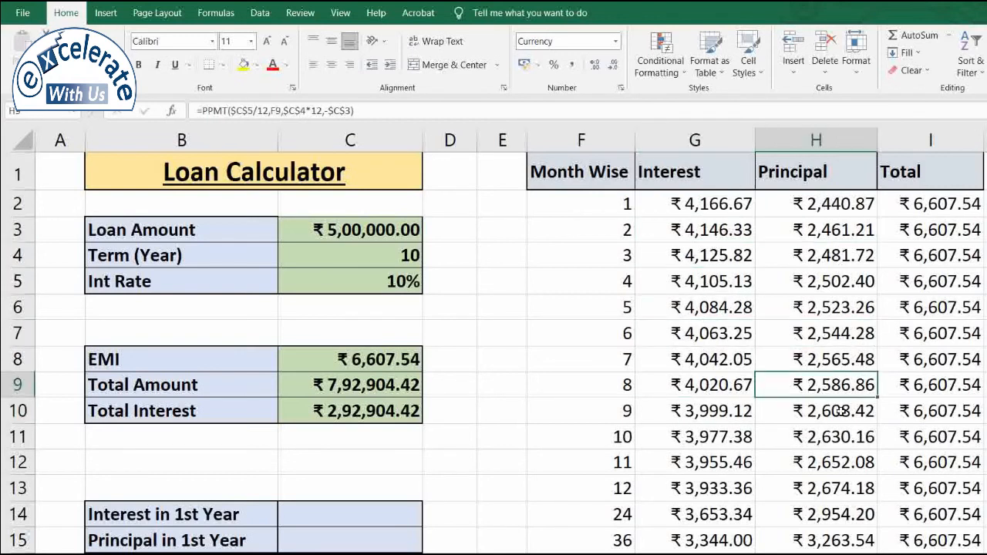
left_click(843, 415)
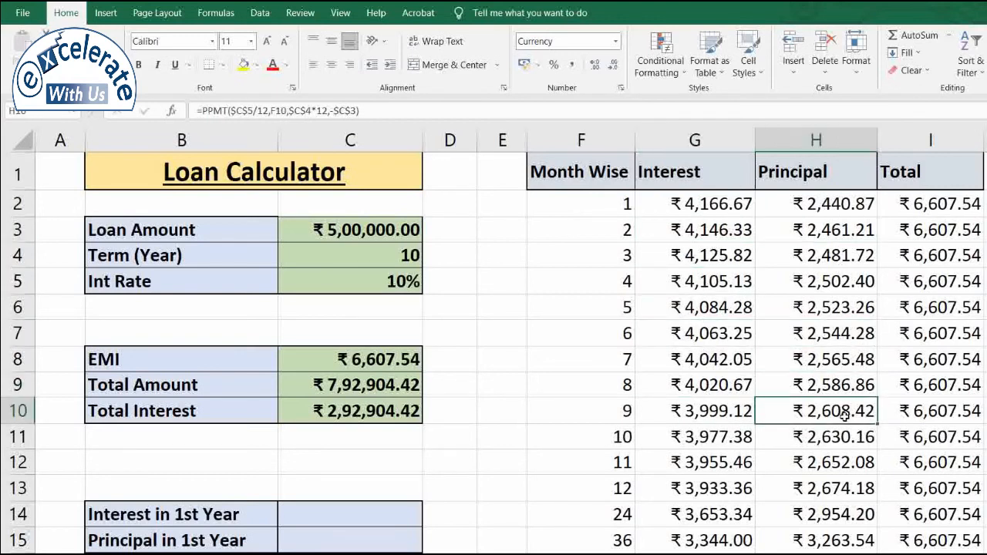
left_click(937, 414)
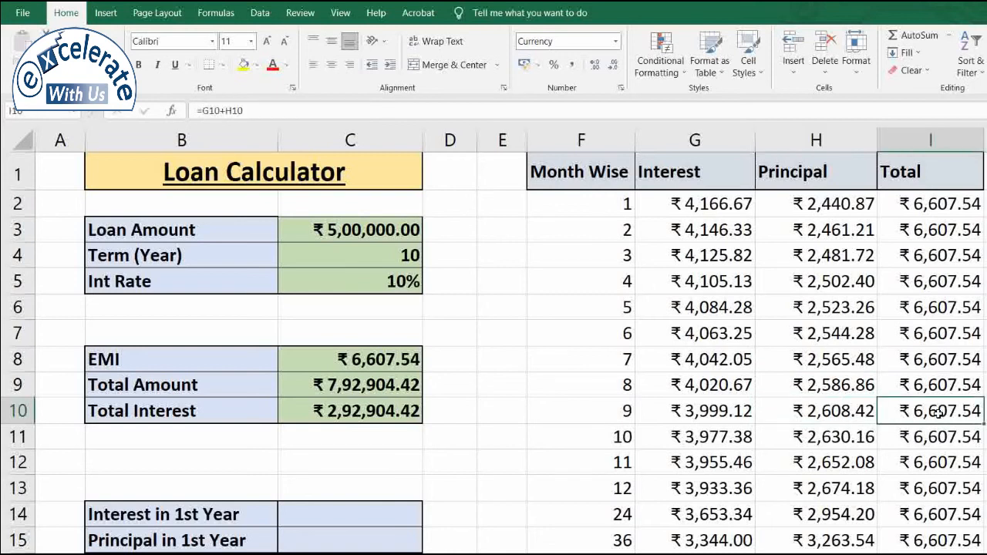
Set the month number in F21 of the Month Wise column to 100
scroll(936, 414, "down", 2)
left_click(627, 293)
scroll(729, 297, "down", 4)
scroll(730, 298, "up", 6)
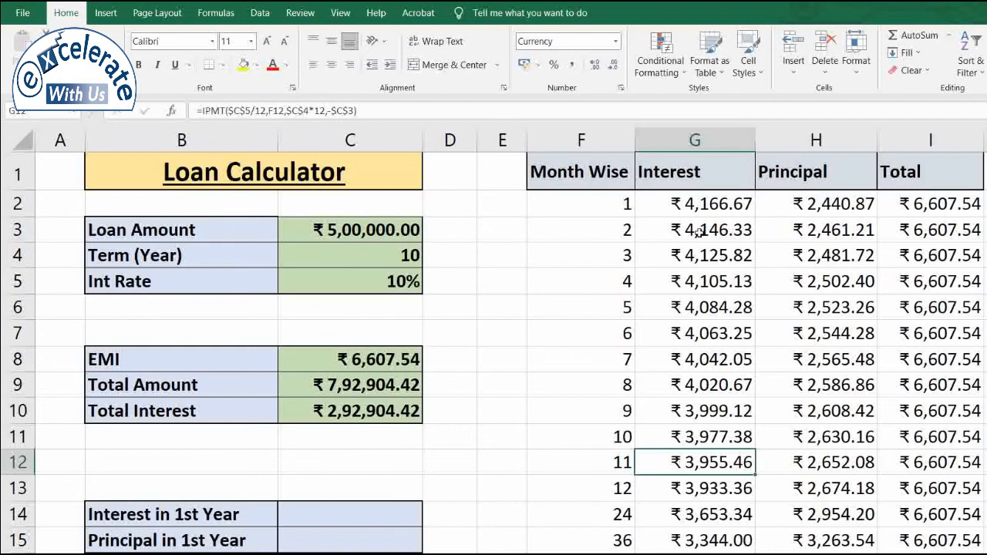
Review the interest of months 1 to 12 and start a CUMIPMT formula in C14 for Interest in 1st Year
left_click_drag(662, 204, 677, 488)
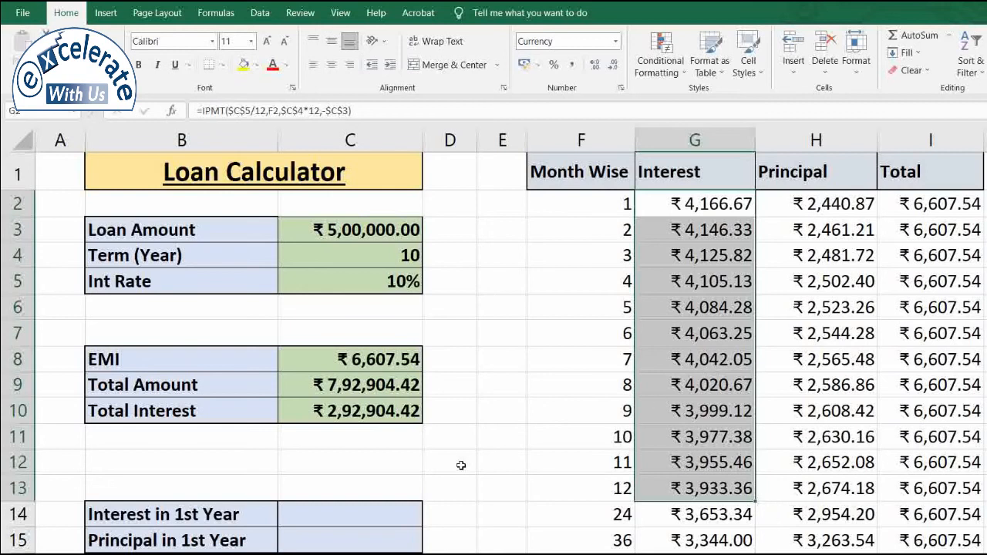
scroll(460, 465, "down", 2)
left_click(347, 352)
type("=")
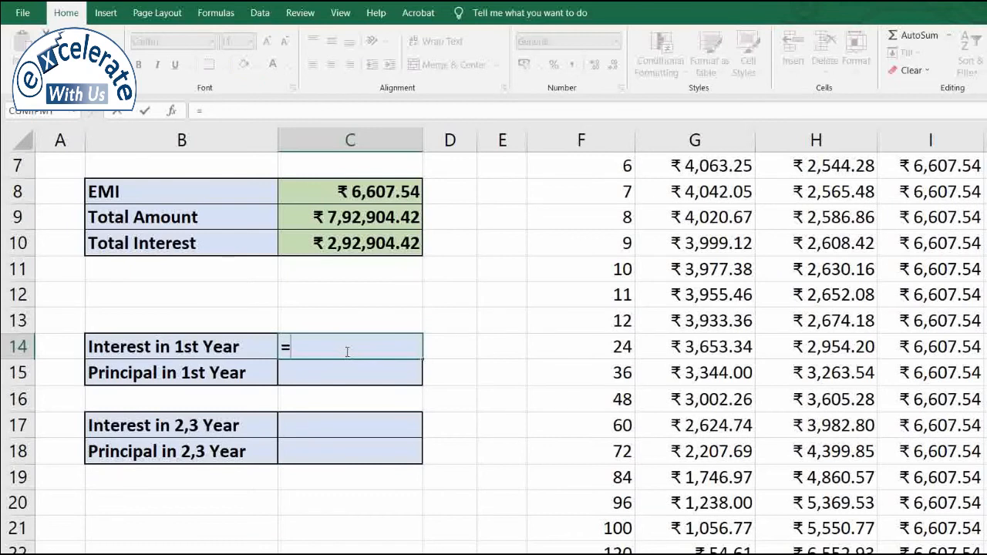
type("cu")
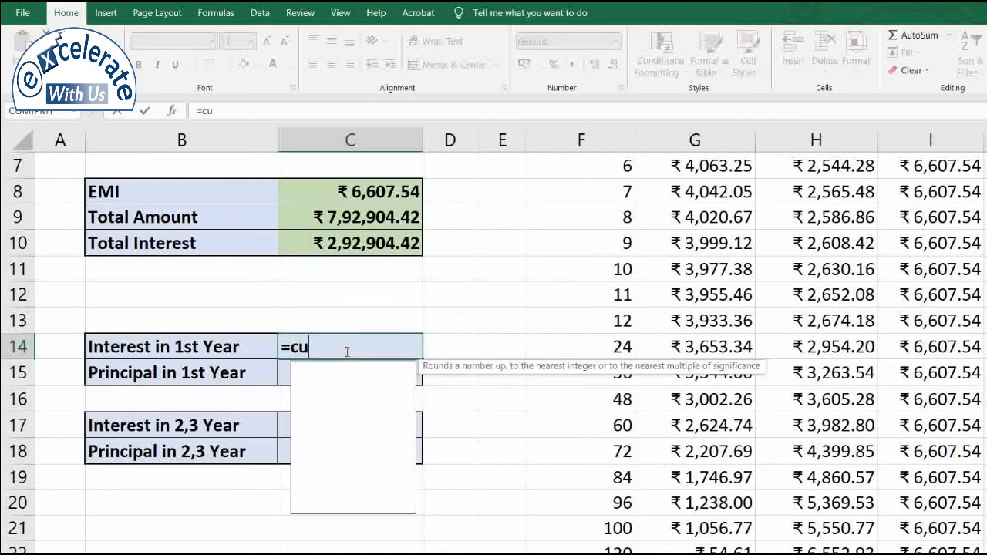
type("mip")
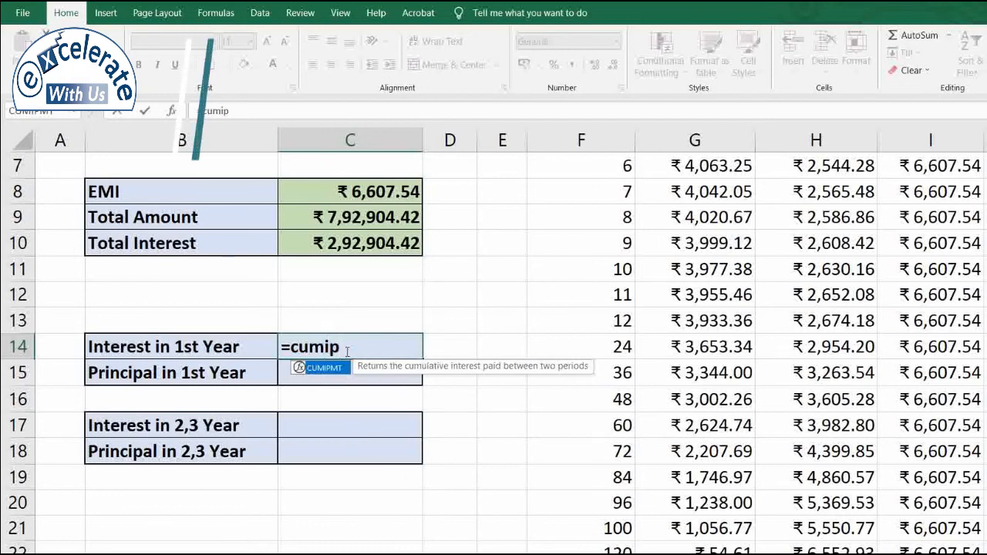
key("Tab")
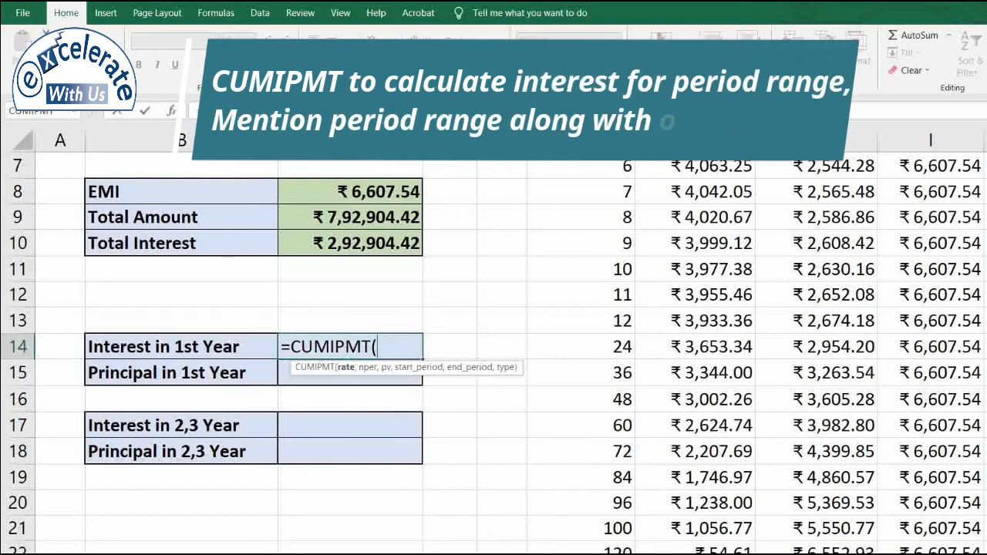
Supply the CUMIPMT formula's rate as C5/12, number of periods as C4*12 and present value as C3
scroll(339, 322, "up", 2)
scroll(355, 320, "down", 1)
scroll(355, 320, "up", 1)
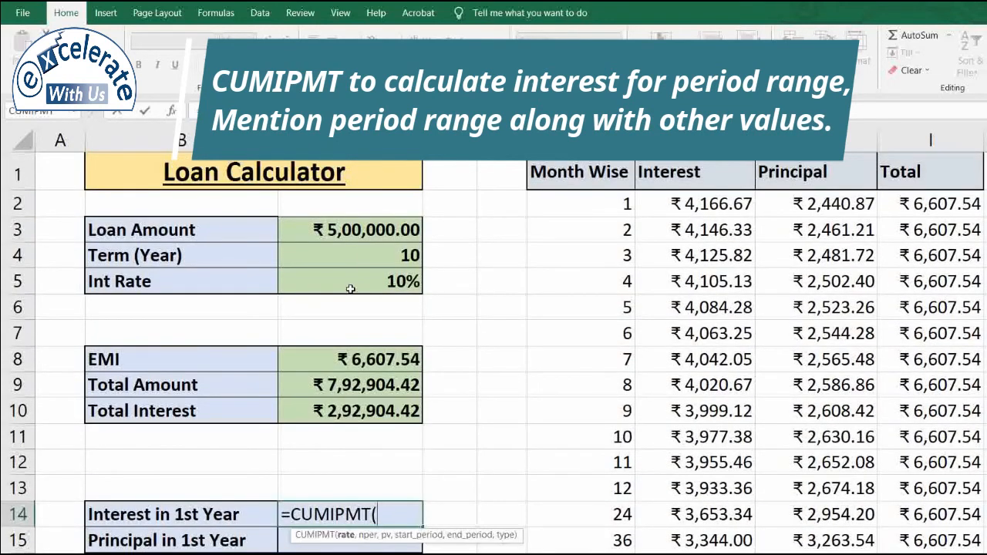
left_click(350, 287)
type("/12")
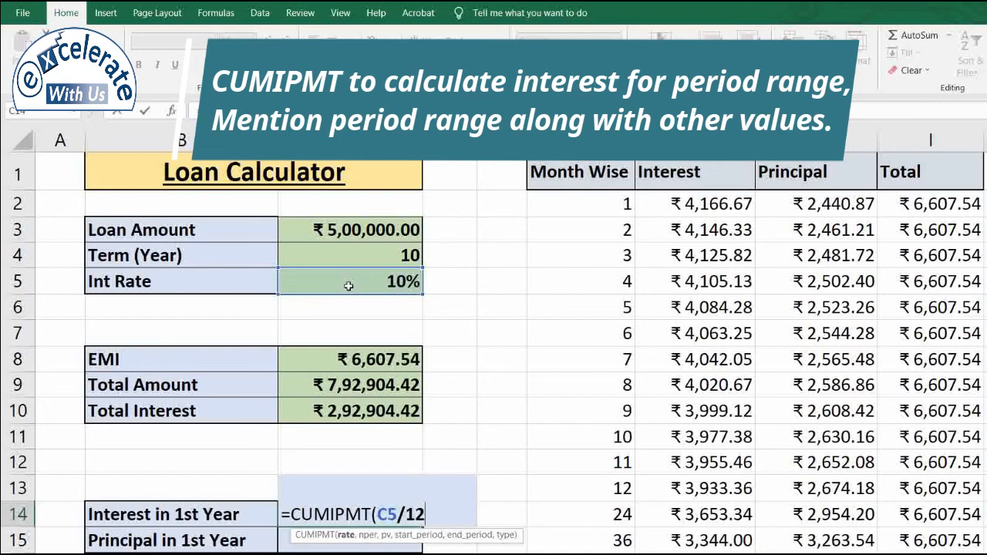
type(",")
scroll(435, 425, "down", 1)
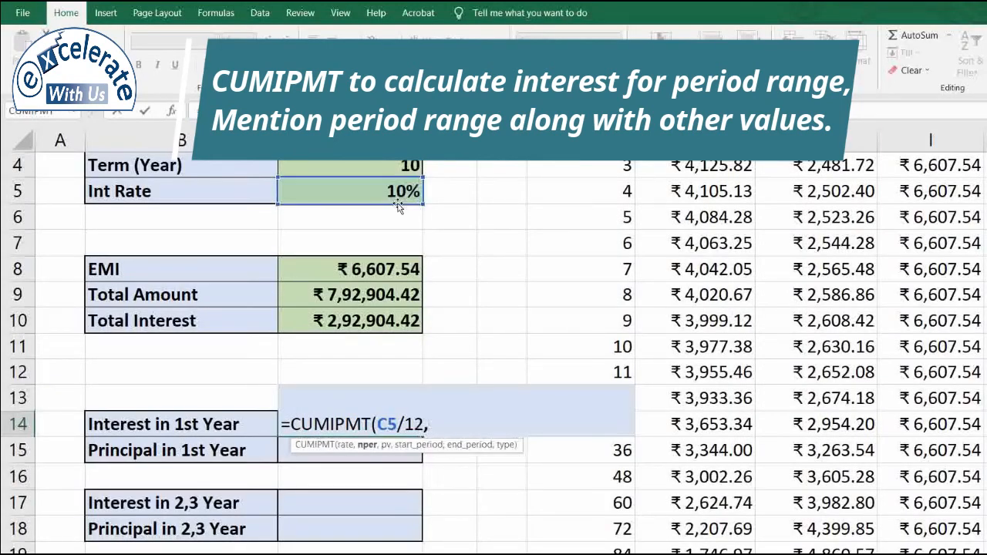
left_click(392, 166)
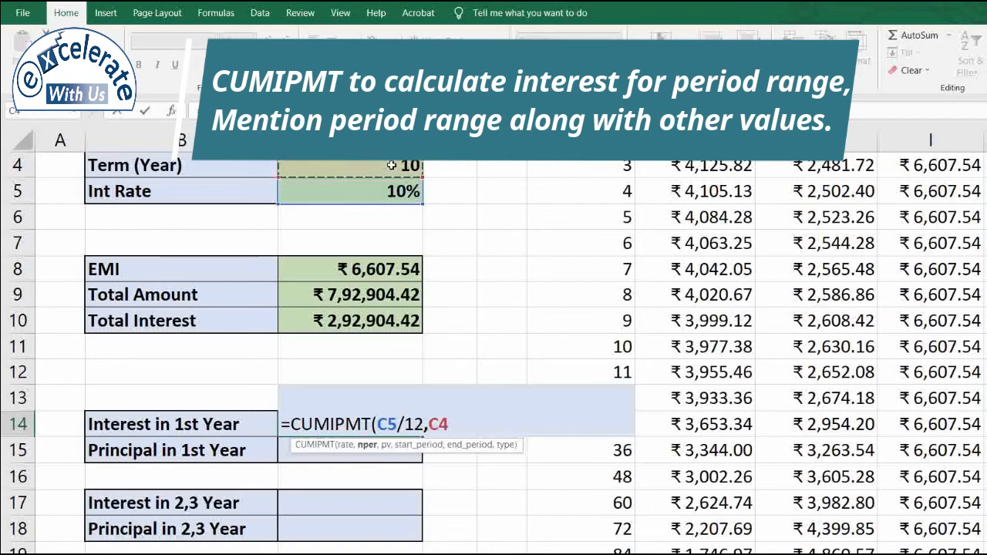
type("*12,")
scroll(395, 223, "up", 1)
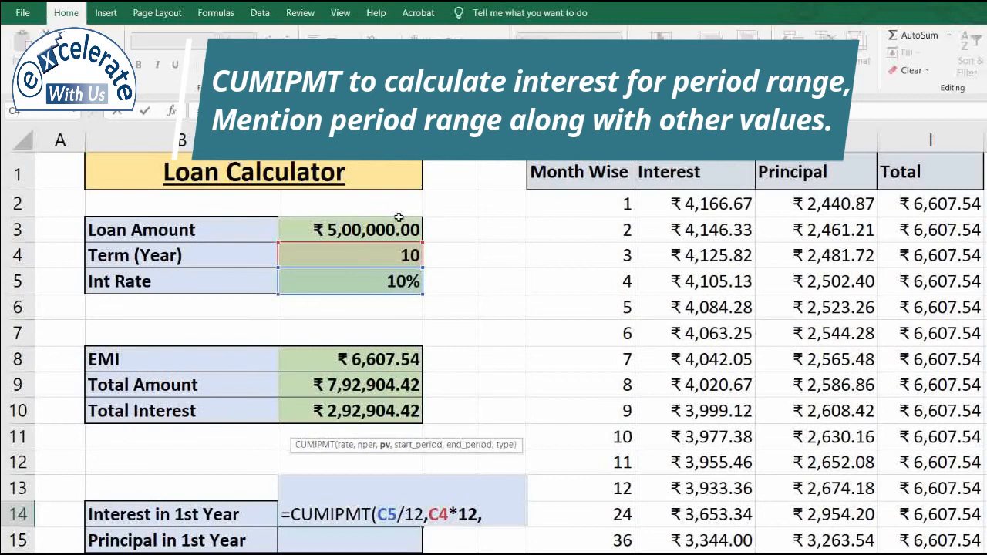
left_click(394, 228)
type(",")
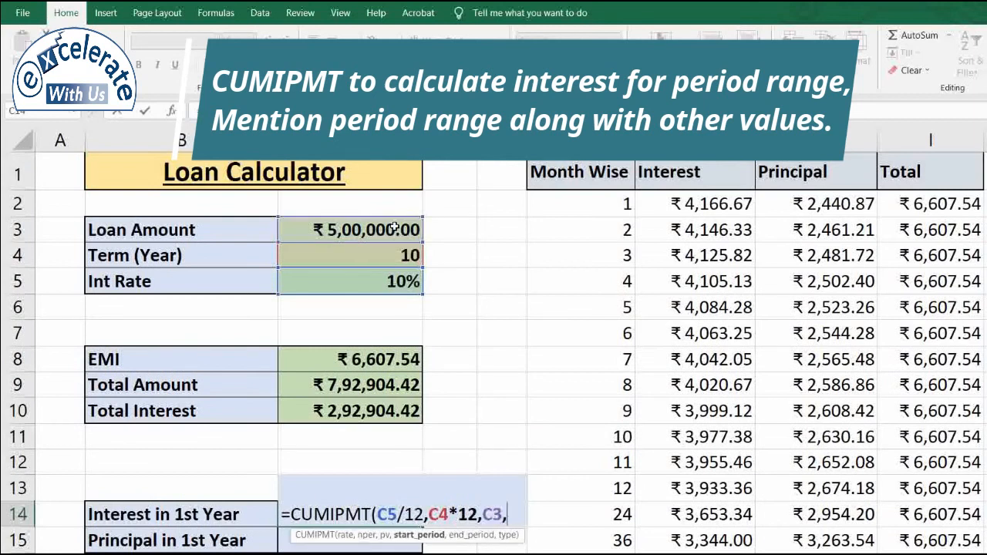
Complete the CUMIPMT formula in C14 with start period 1, end period 12 and type 0
type("1,")
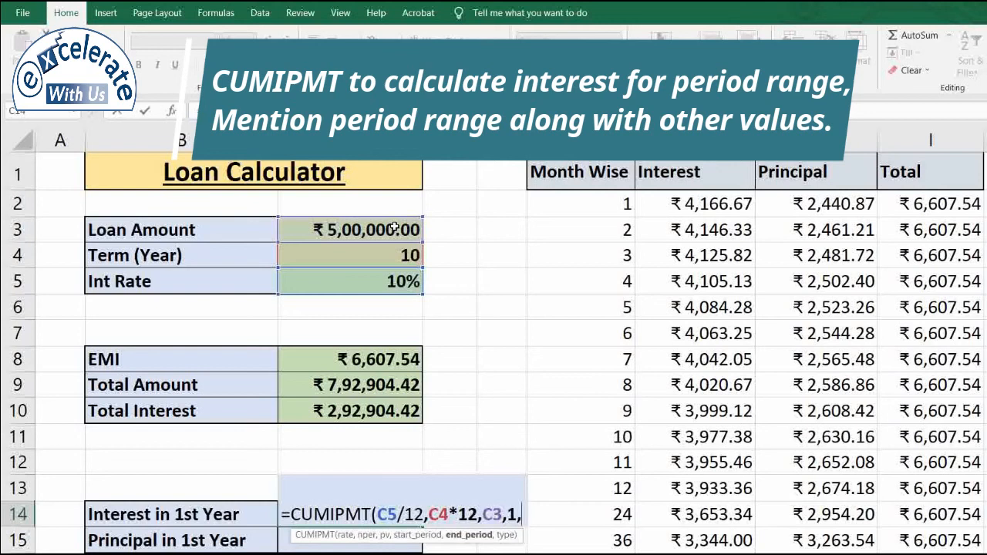
type("12")
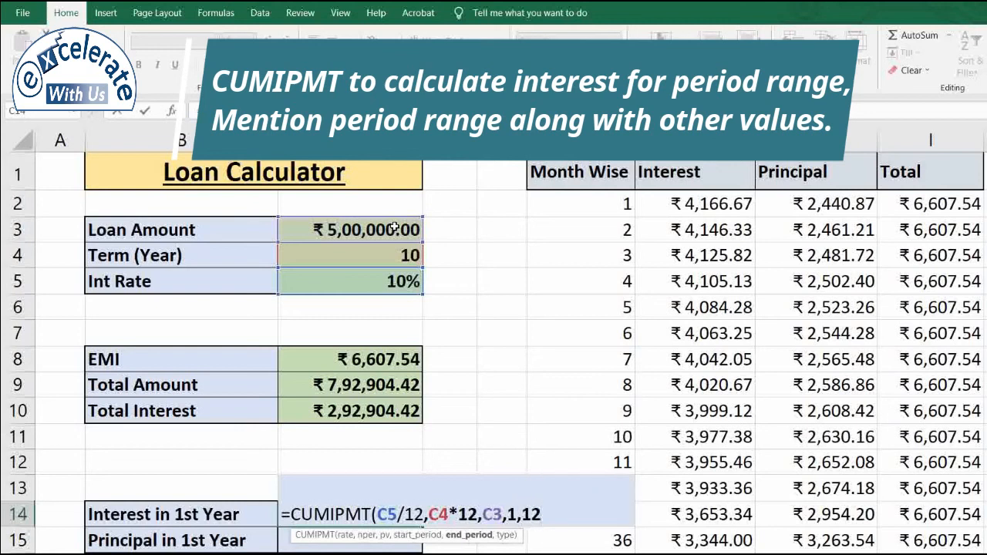
type(",")
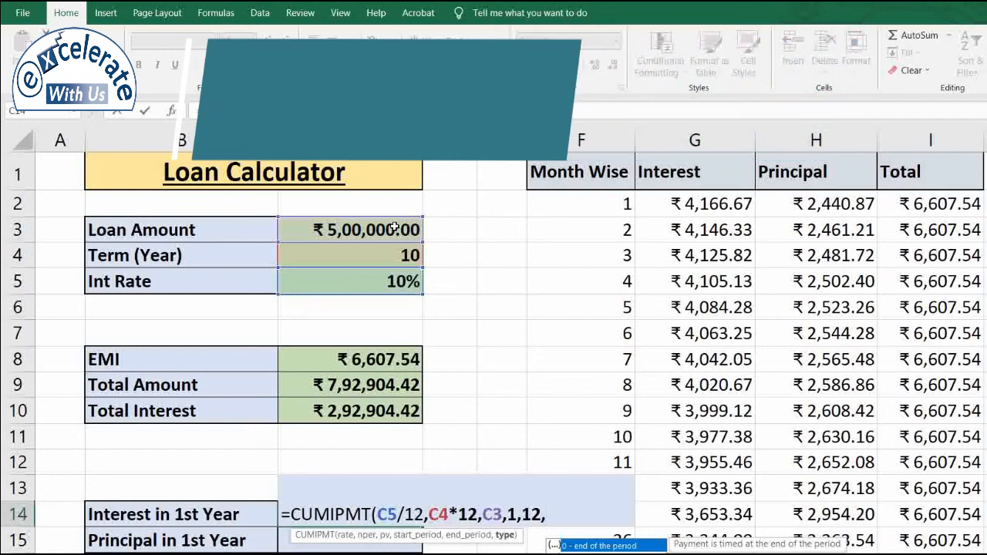
type("0)")
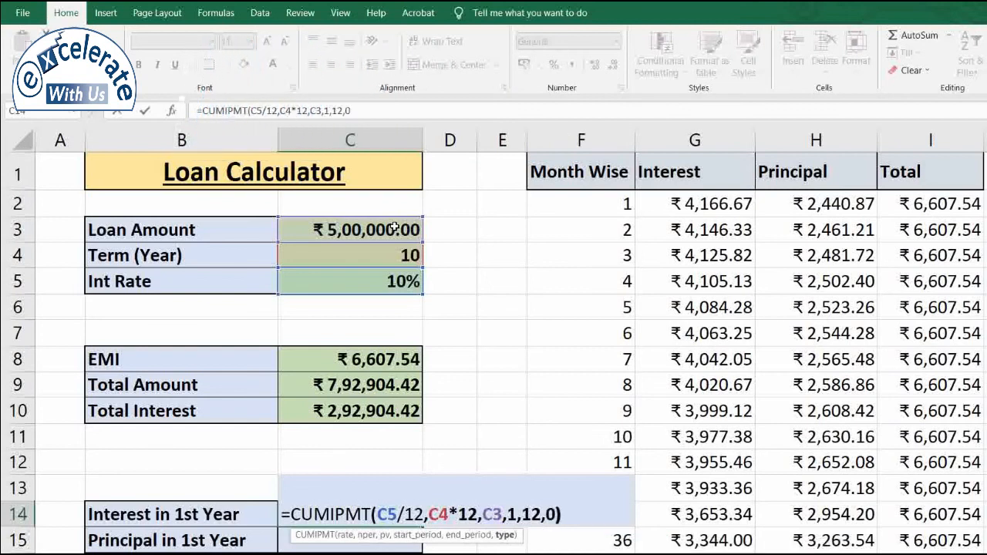
key("ctrl+Return")
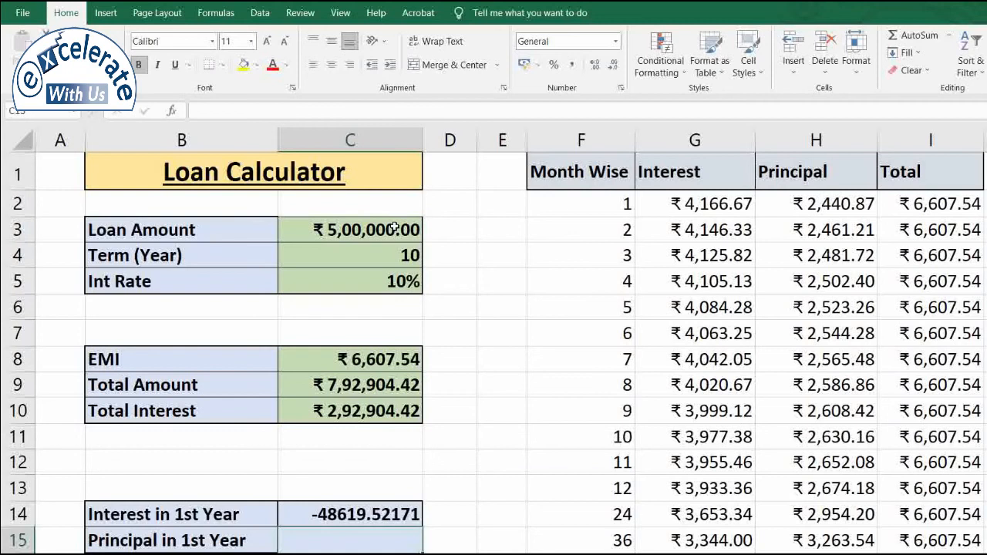
Compare the first-year interest in C14 with the monthly interest amounts for months 1 to 12 in G2:G13
scroll(394, 227, "down", 1)
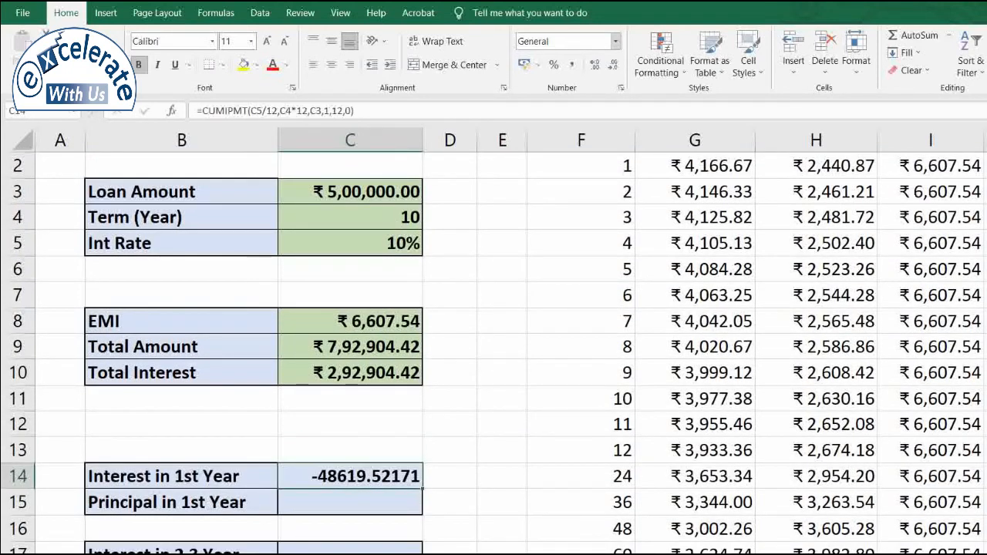
left_click_drag(692, 166, 689, 450)
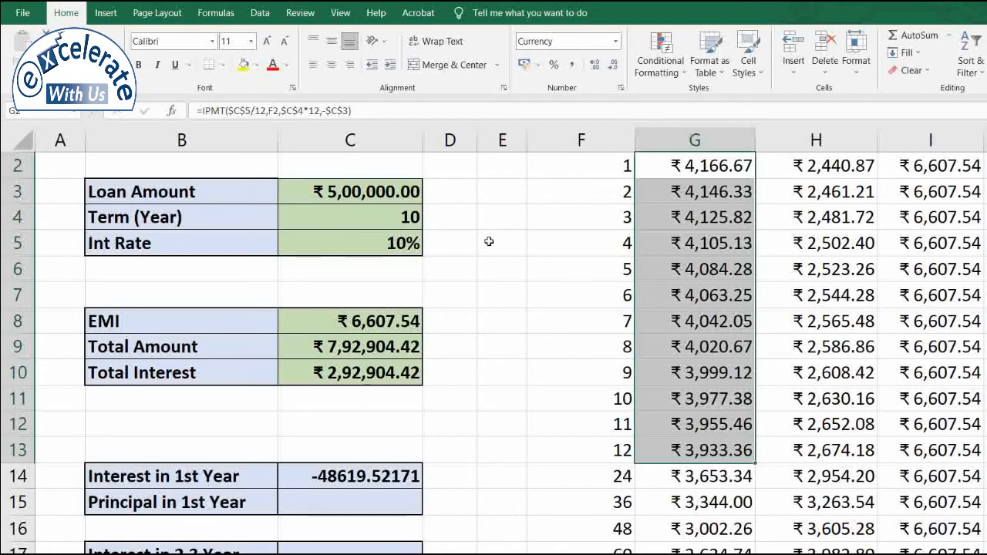
left_click(496, 379)
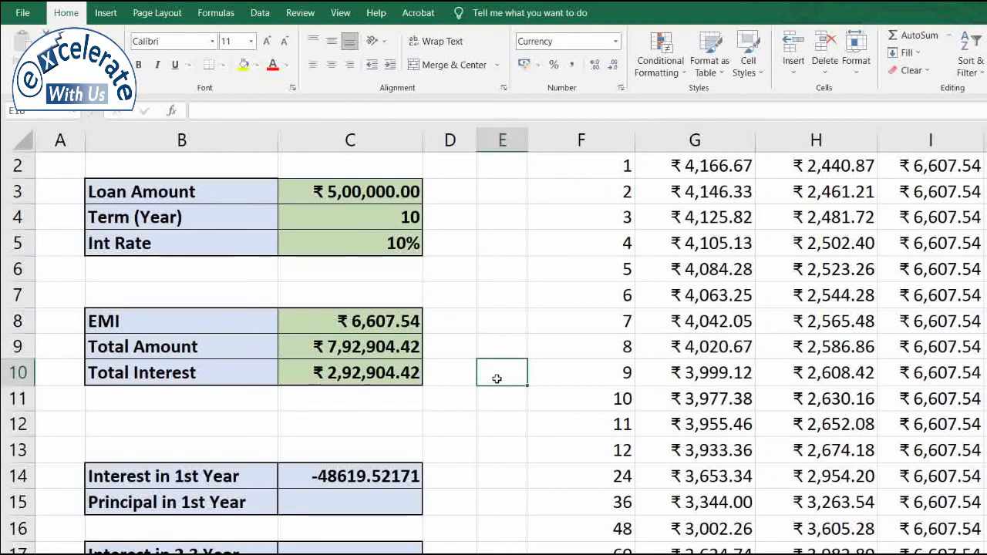
Start a CUMPRINC formula in C15 for Principal in 1st Year
left_click(351, 505)
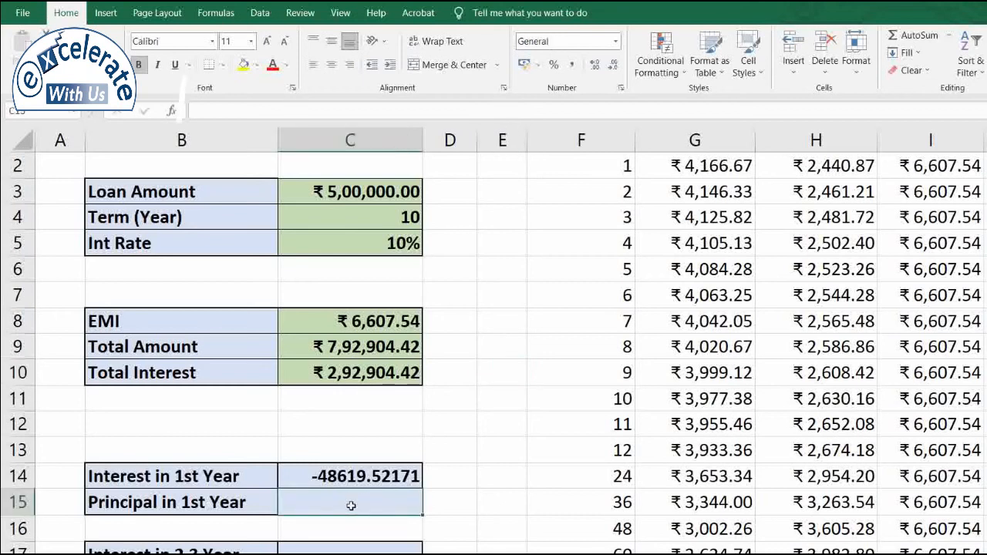
type("=c")
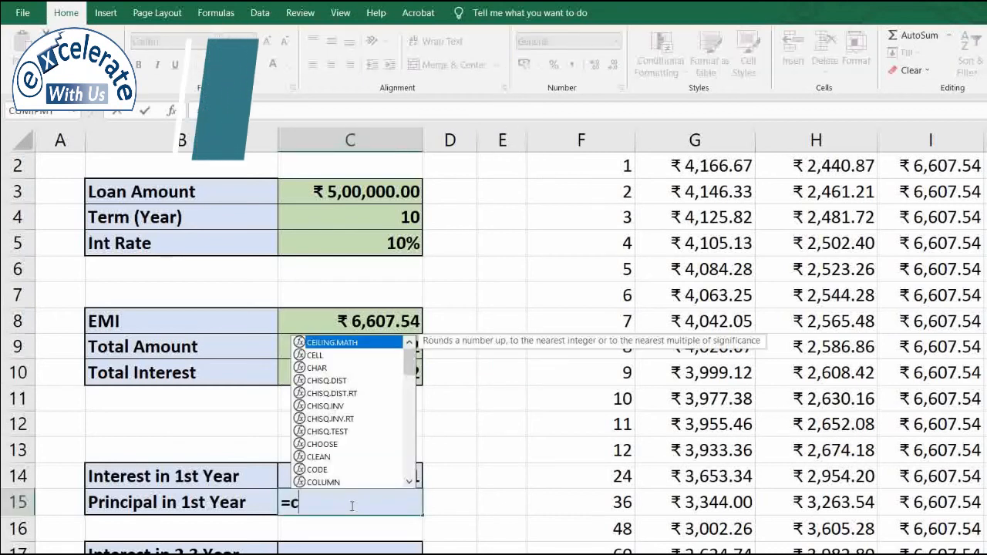
type("um")
key("Down")
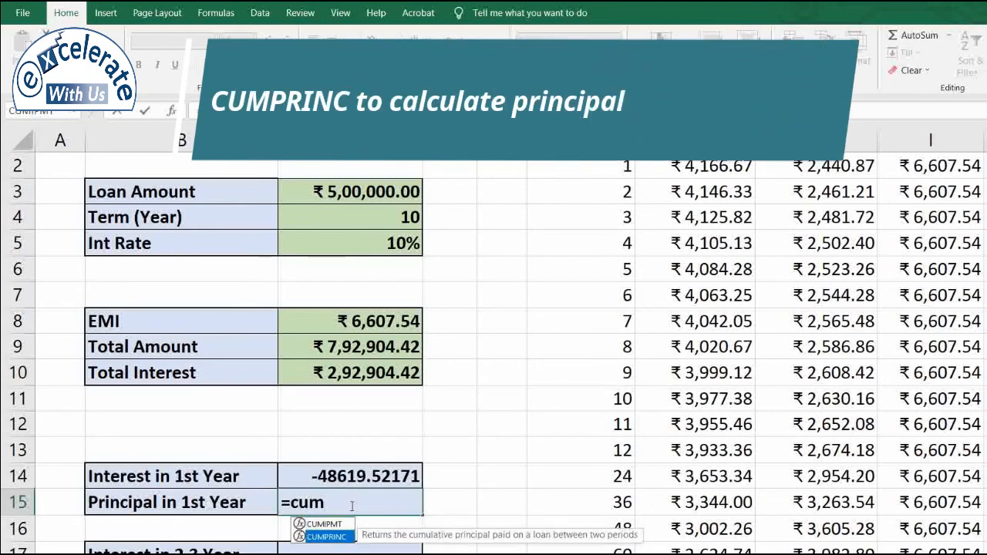
key("Tab")
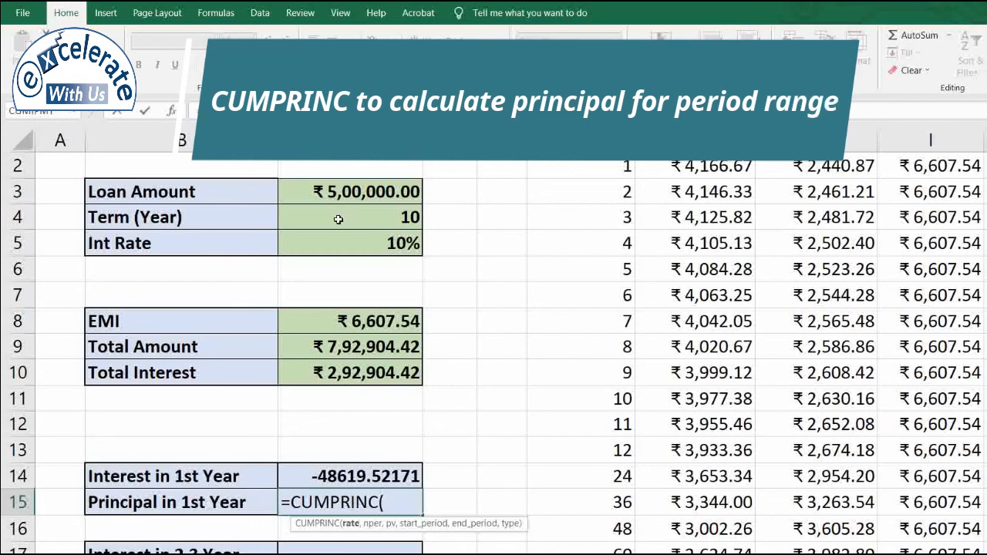
Supply the CUMPRINC formula's rate as C5/12, number of periods as C4*12 and present value as C3
left_click(329, 241)
type("*")
key("BackSpace")
type("/12")
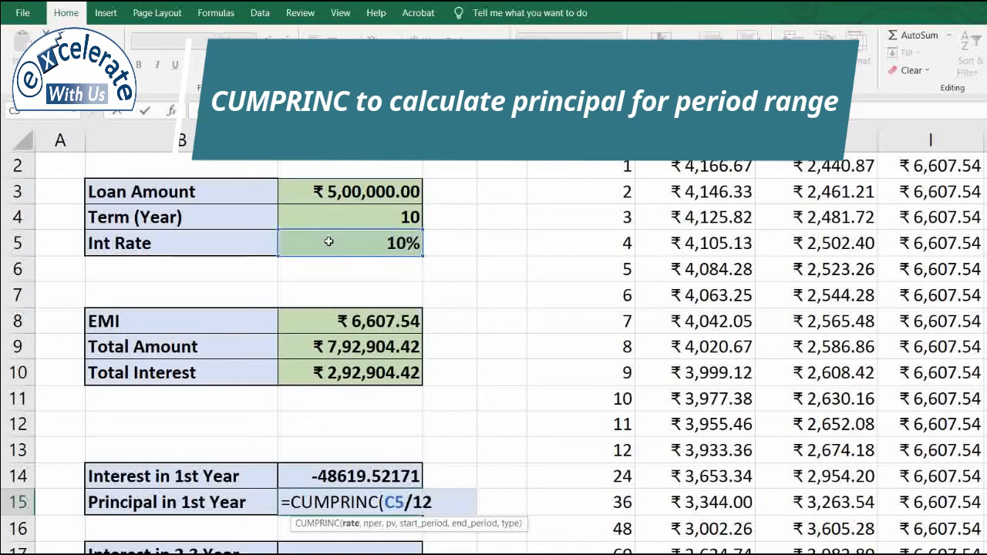
type(",")
left_click(330, 223)
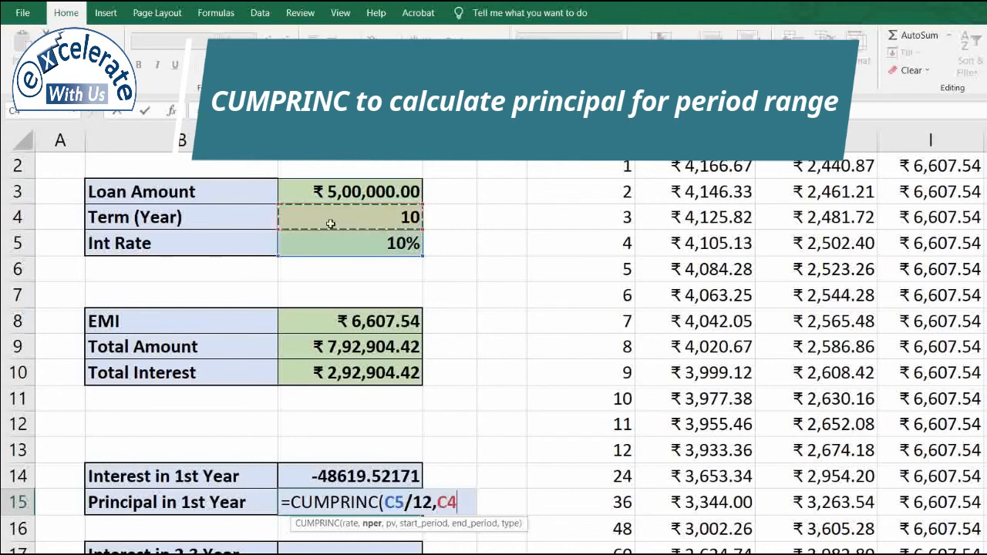
type("*12,")
left_click(344, 190)
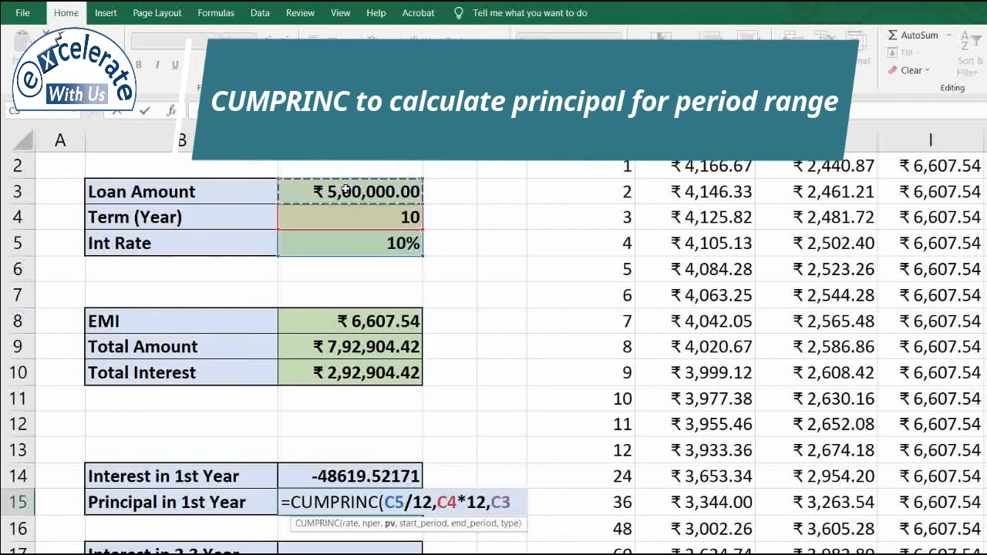
Complete the CUMPRINC formula in C15 with start period 1, end period 12 and type 0
type(",1")
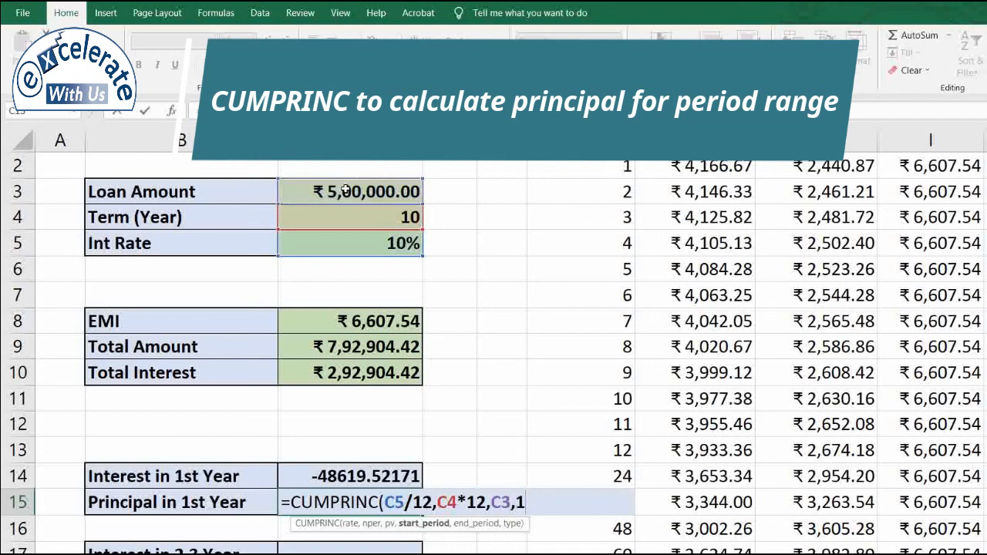
type(",12,")
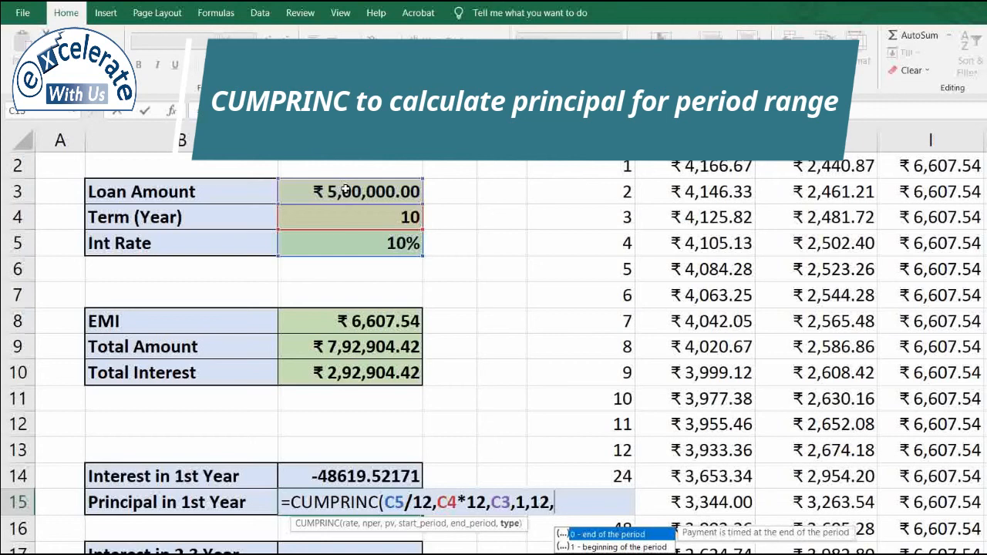
type("0)")
key("Return")
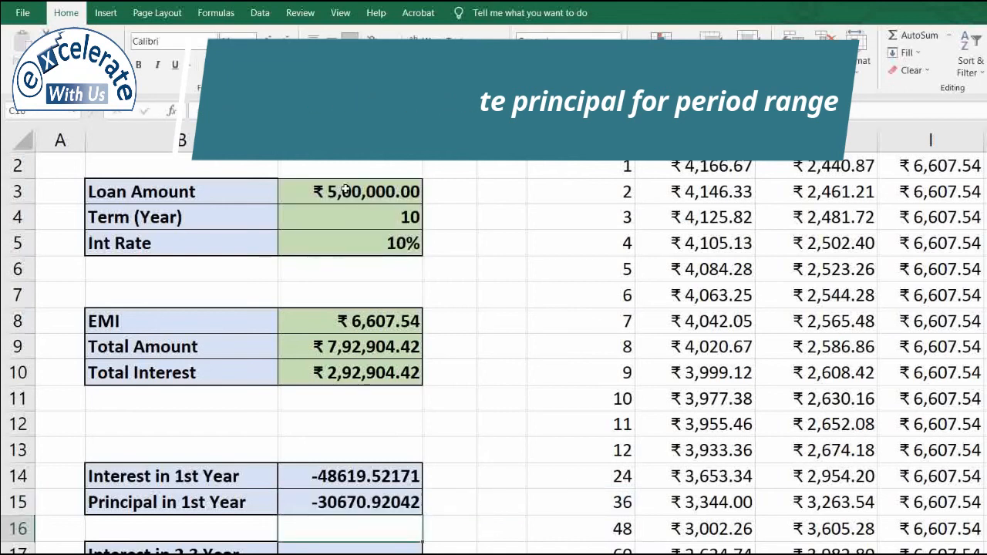
key("Up")
key("Up")
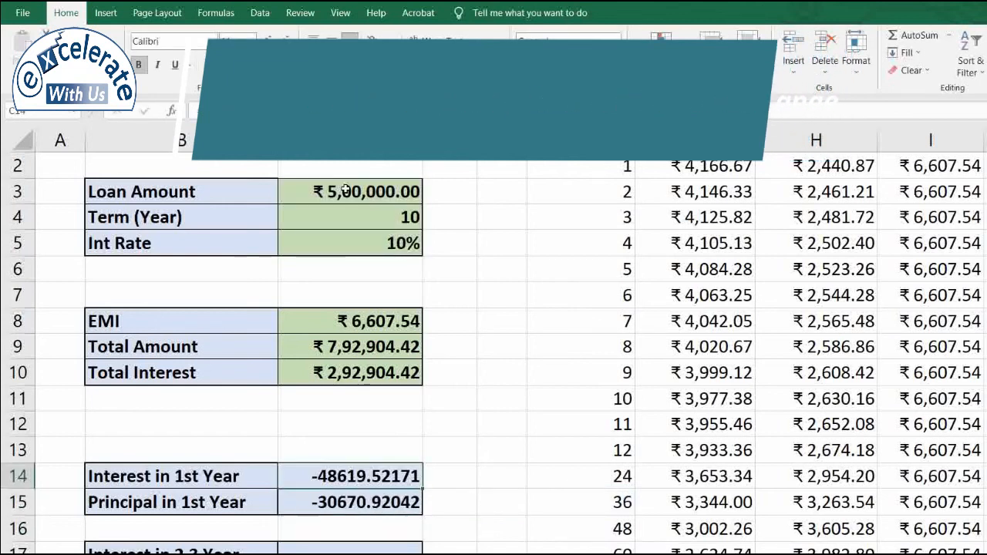
key("Up")
key("Down")
key("Down")
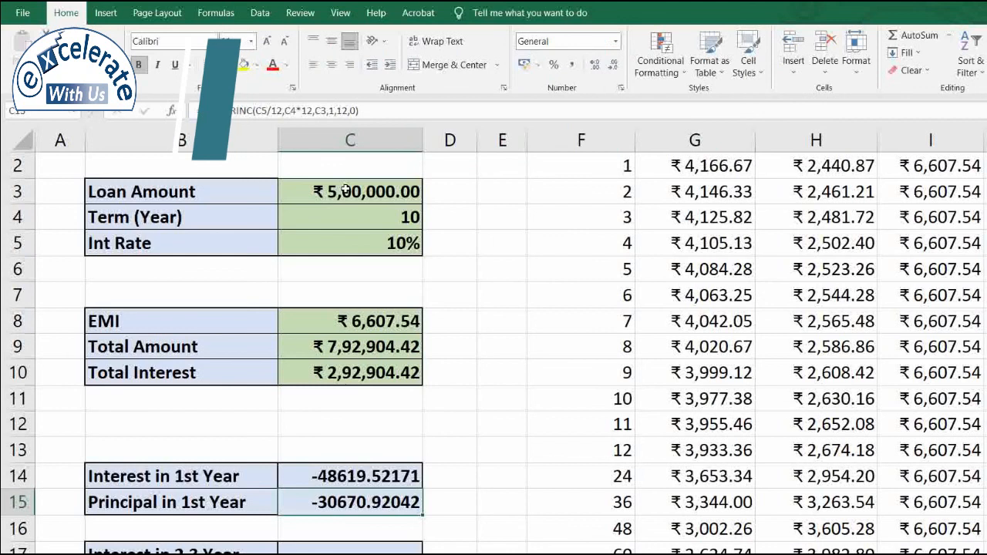
Copy the text of the CUMIPMT formula in C14 into C17 for Interest in 2,3 Year, keeping its cell references unchanged
scroll(280, 401, "down", 2)
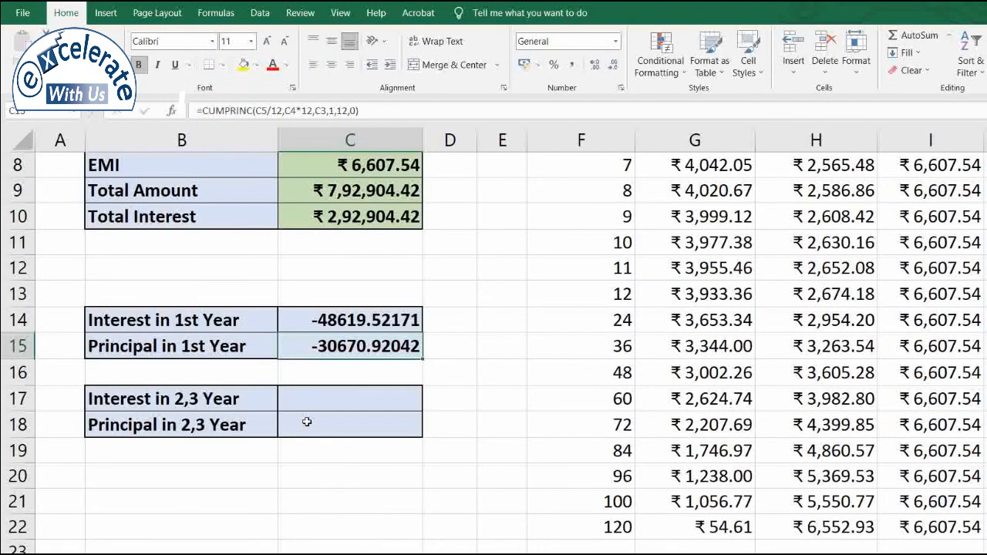
left_click(320, 405)
left_click(332, 319)
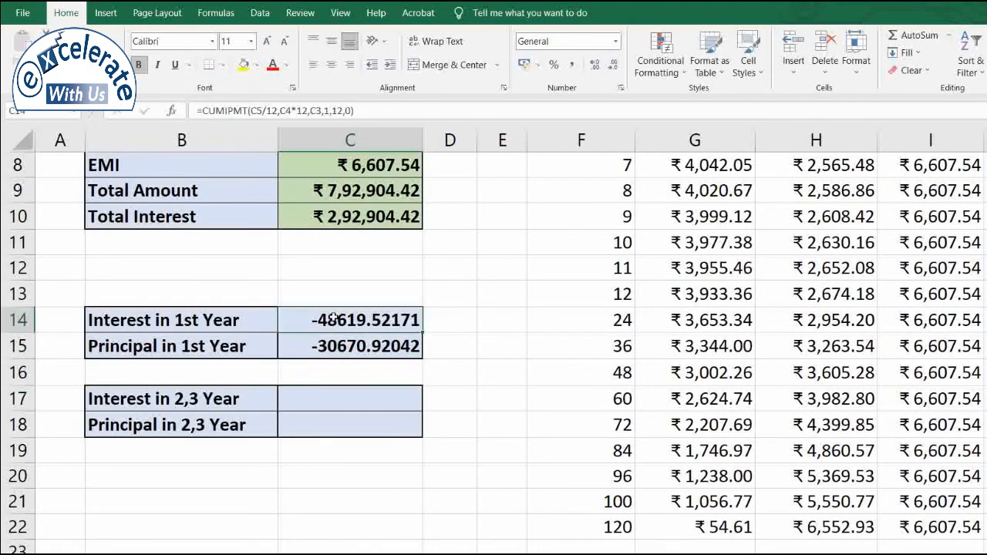
double_click(333, 318)
scroll(332, 398, "up", 1)
left_click_drag(282, 398, 569, 389)
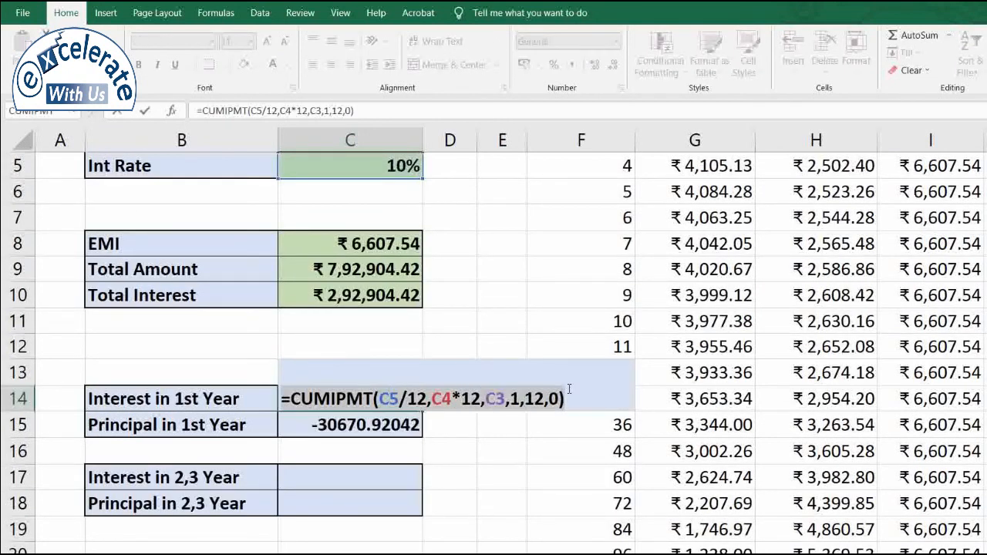
key("ctrl+c")
type("=")
left_click(345, 480)
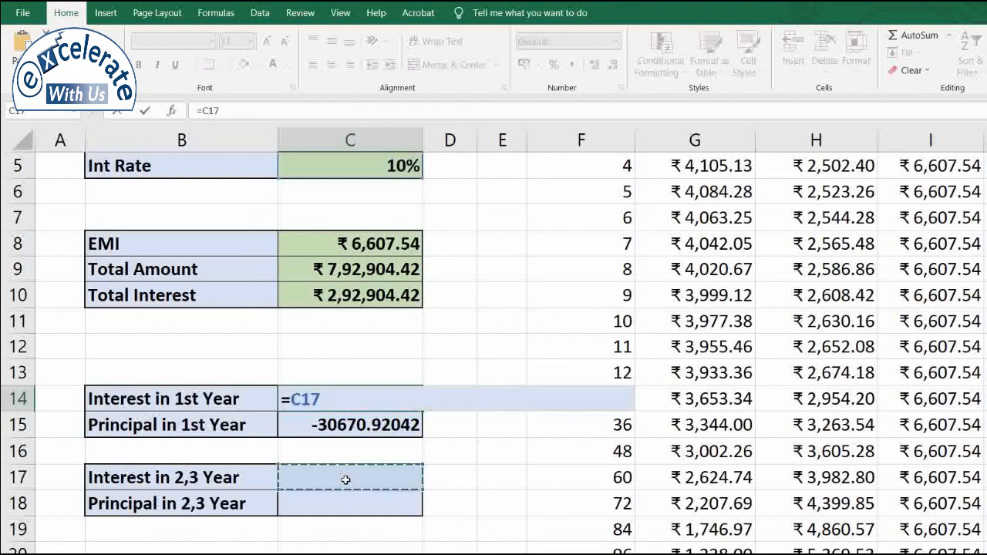
key("Escape")
left_click(346, 480)
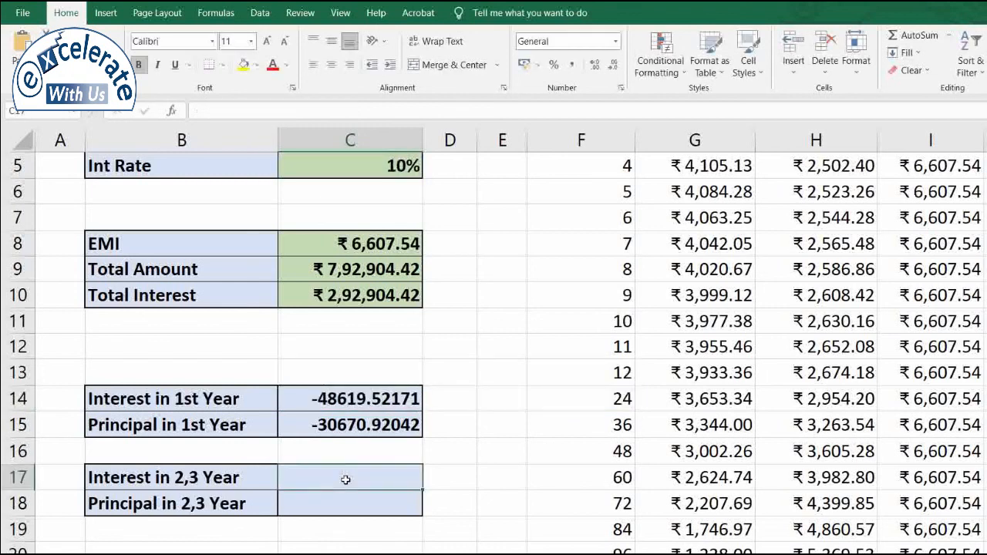
double_click(346, 480)
key("ctrl+v")
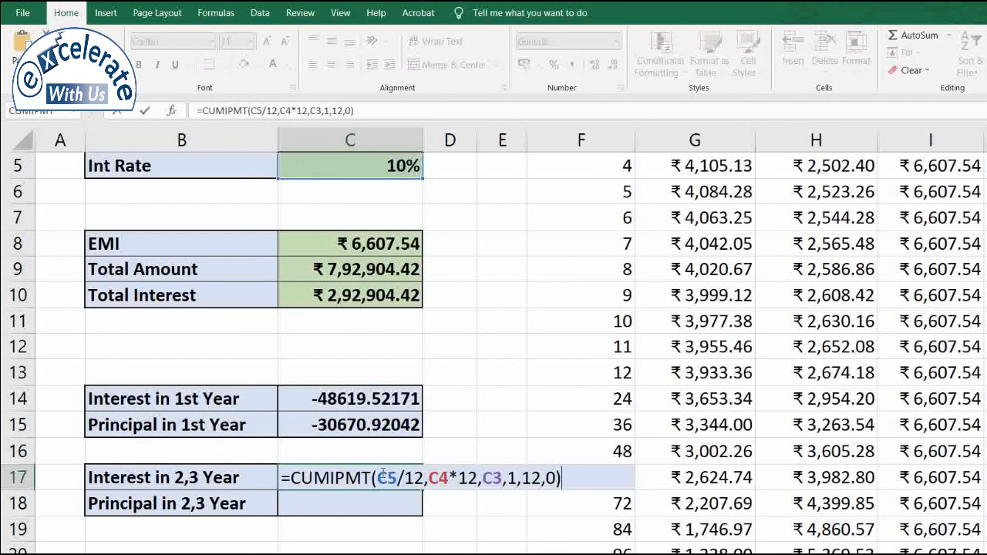
Set the CUMIPMT formula in C17 to start period 13 and end period 36
left_click(513, 478)
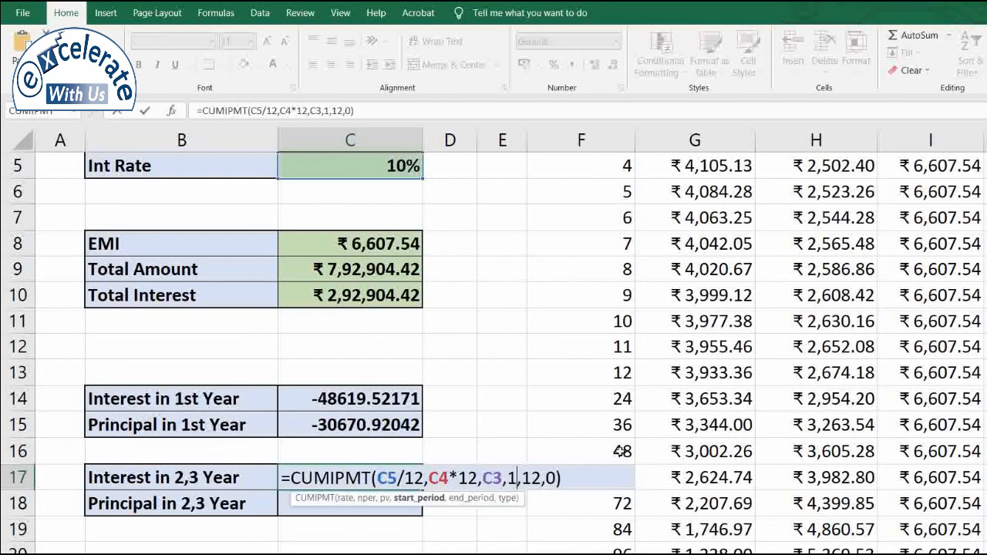
key("BackSpace")
type("13")
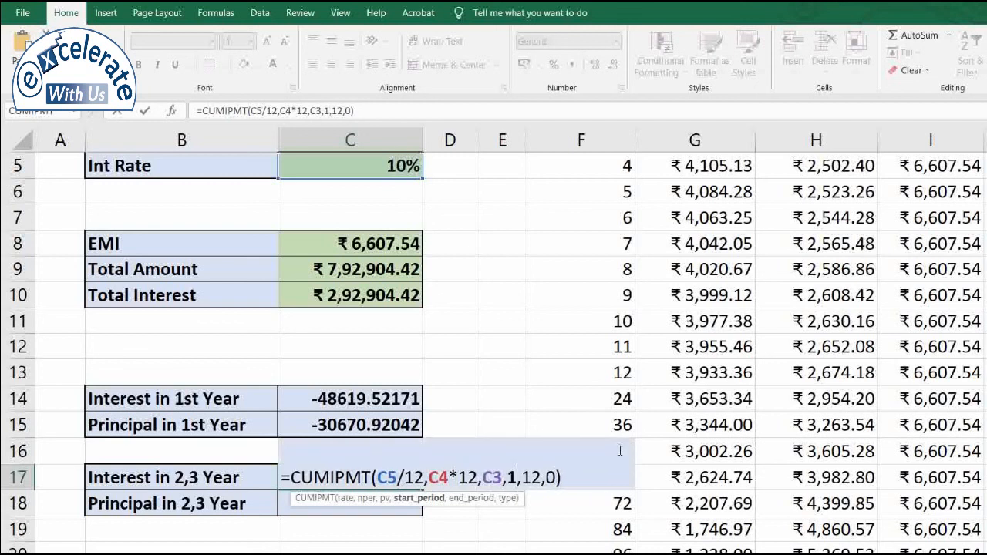
key("Right")
key("BackSpace")
key("BackSpace")
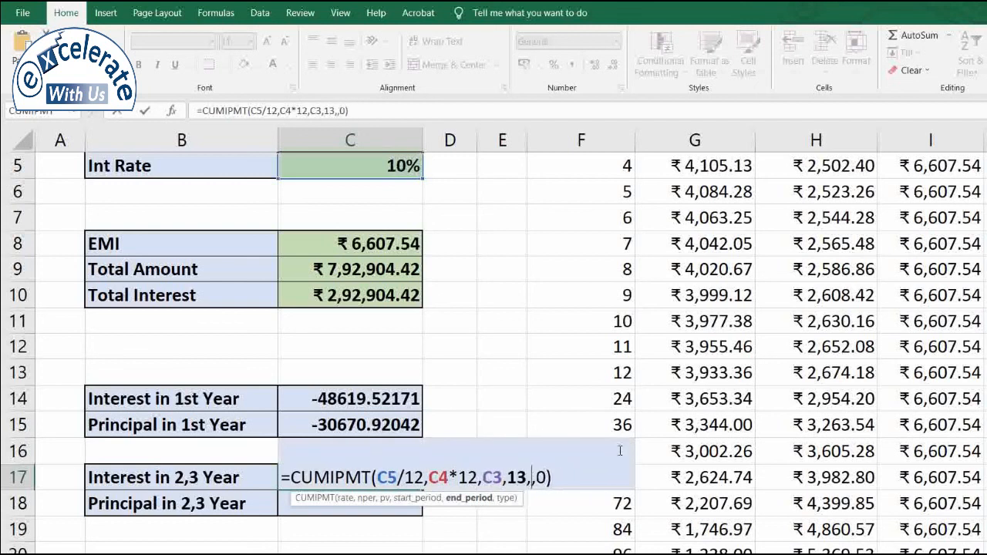
type("362")
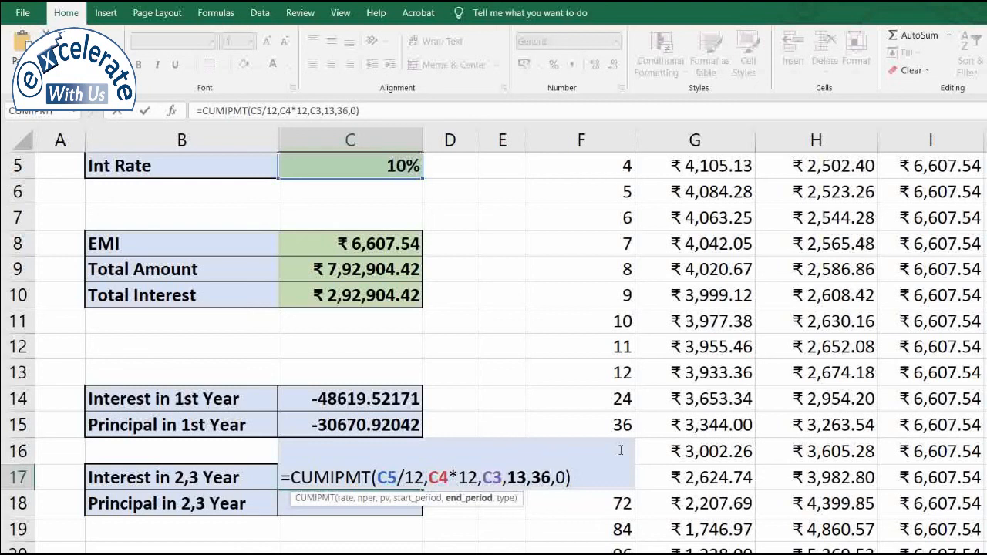
key("Return")
key("Down")
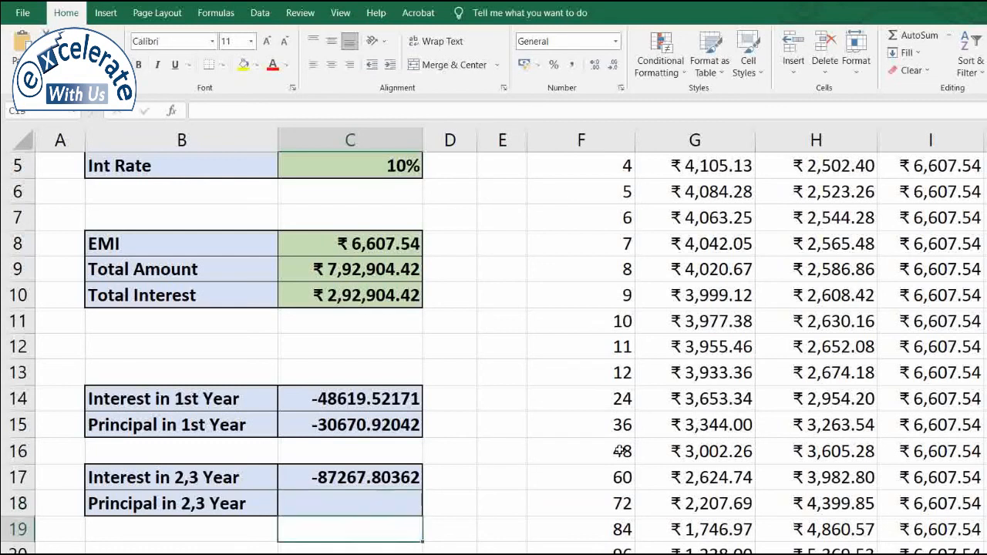
key("Up")
key("Up")
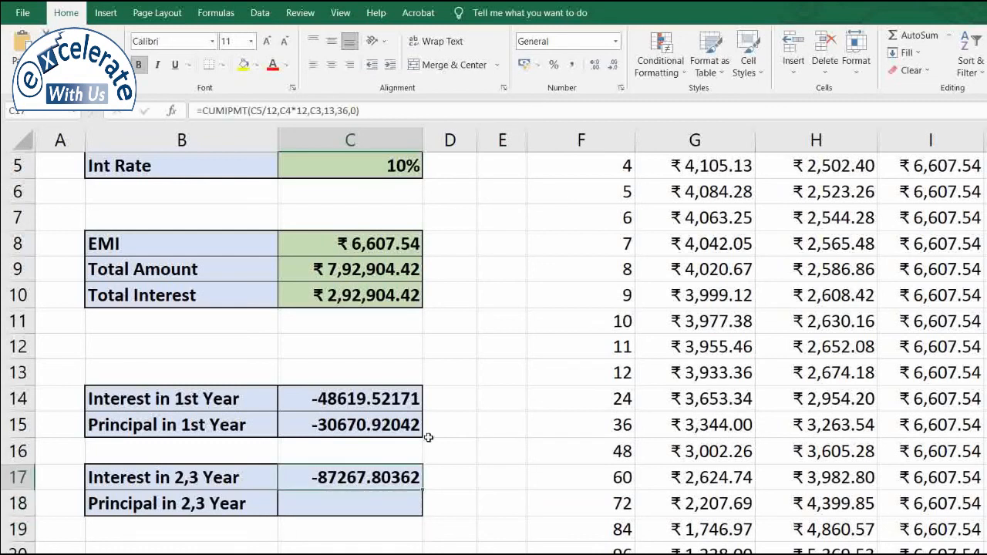
Copy the text of the CUMPRINC formula in C15 into C18 for Principal in 2,3 Year
double_click(351, 422)
left_click_drag(283, 425, 602, 399)
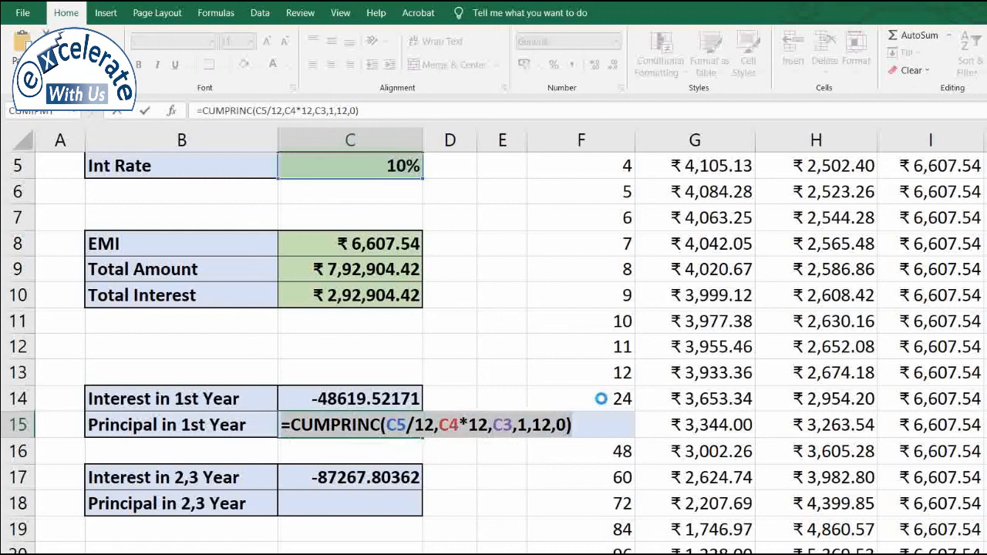
left_click(338, 501)
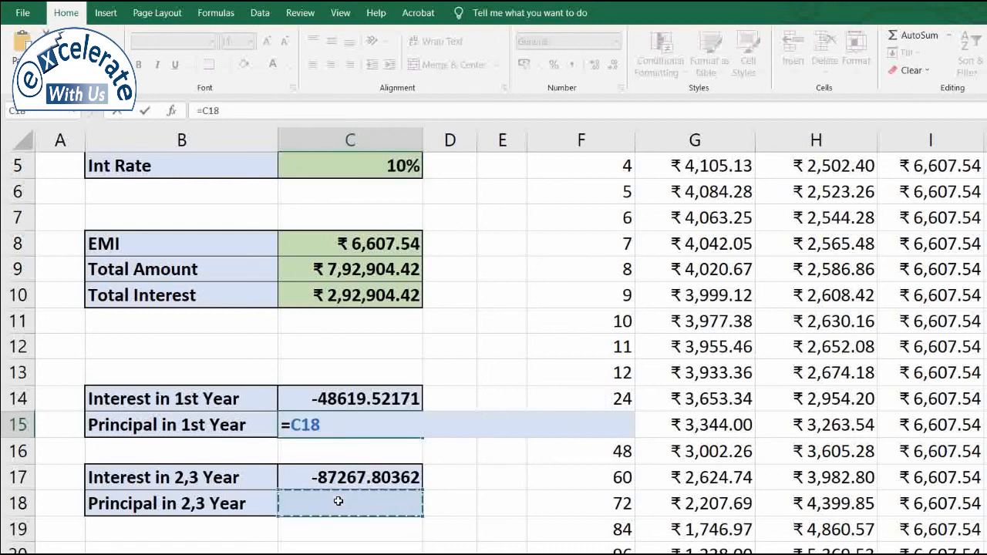
key("Escape")
double_click(337, 501)
key("ctrl+v")
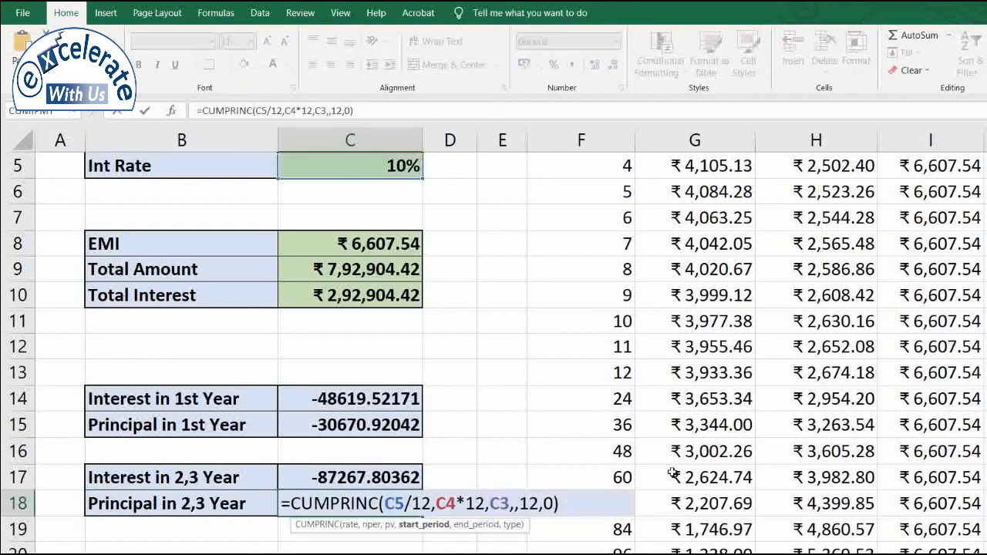
Set the CUMPRINC formula in C18 to start period 13 and end period 36
type("12")
key("BackSpace")
key("BackSpace")
key("BackSpace")
type("13,12,0)")
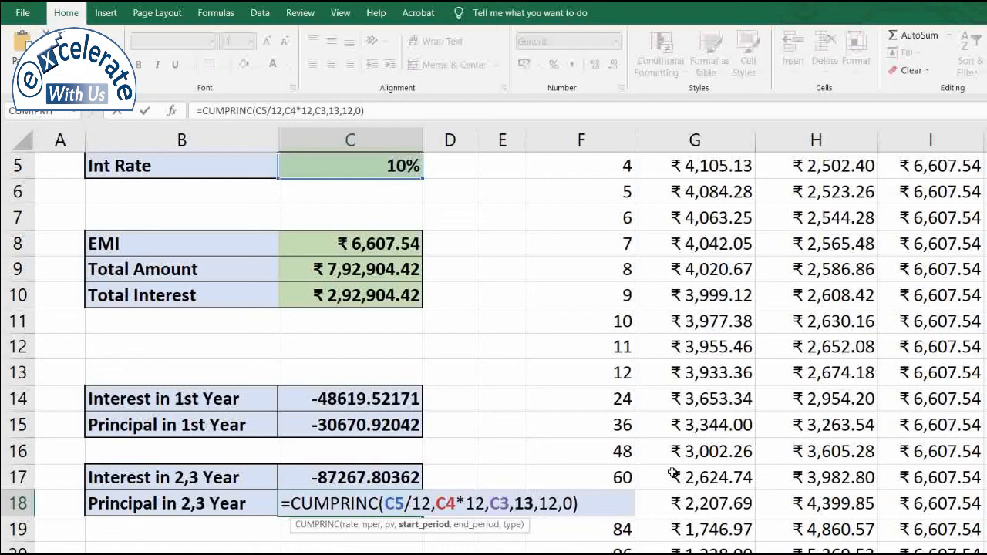
key("Right")
key("Right")
key("BackSpace")
key("BackSpace")
type("36")
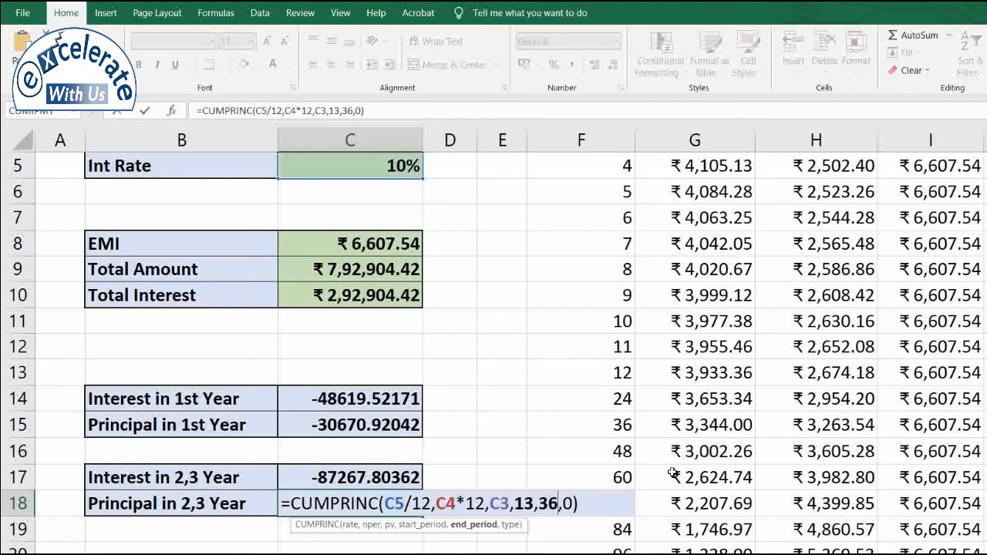
key("Return")
key("Up")
key("Up")
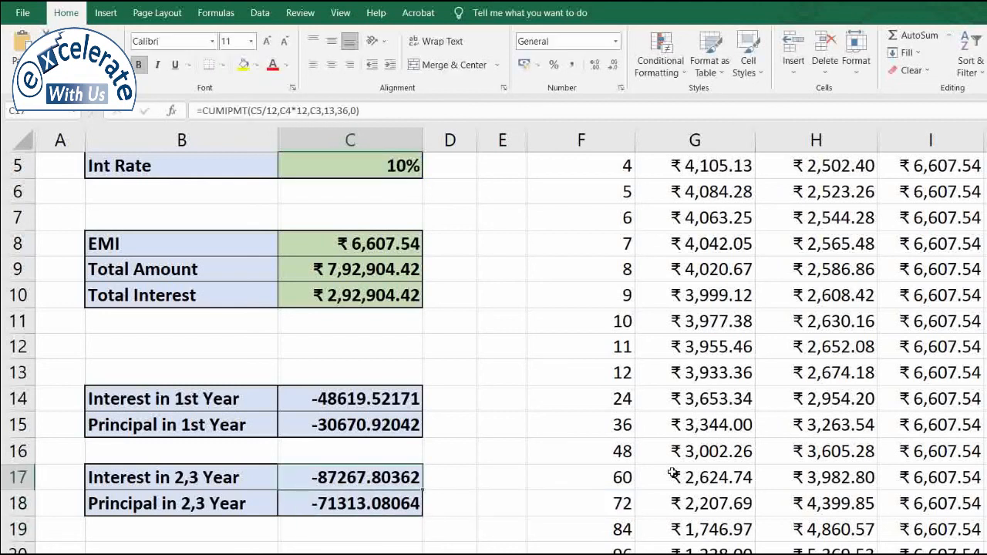
key("Down")
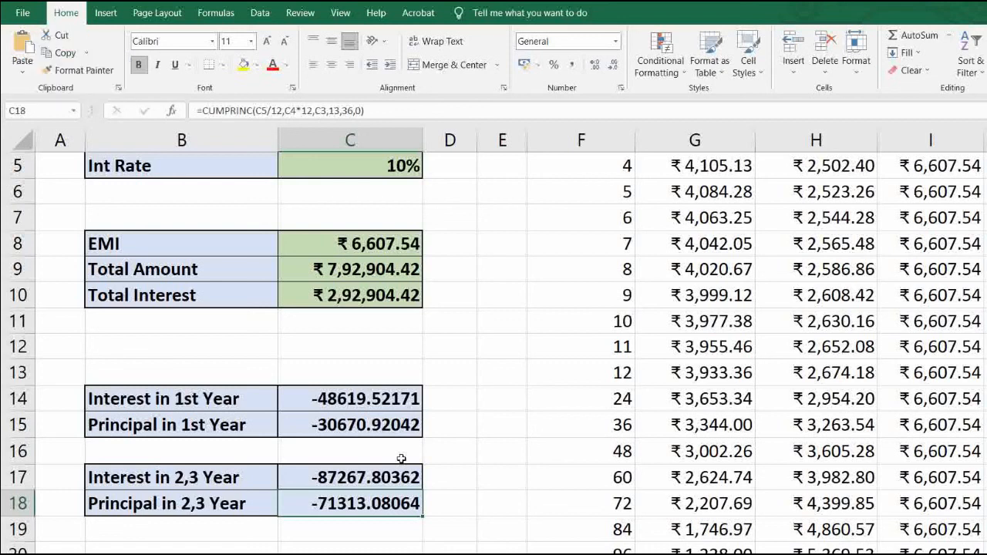
key("Right")
key("Right")
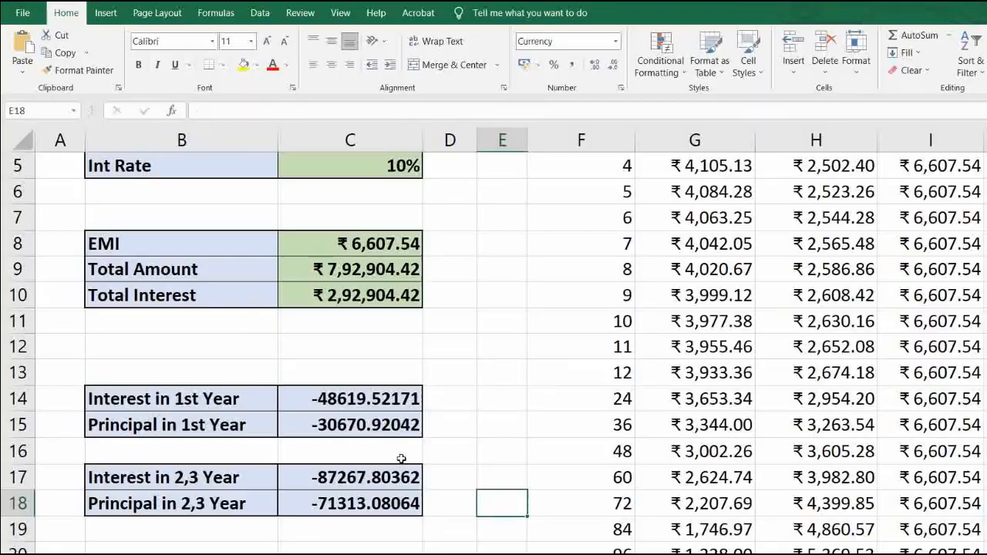